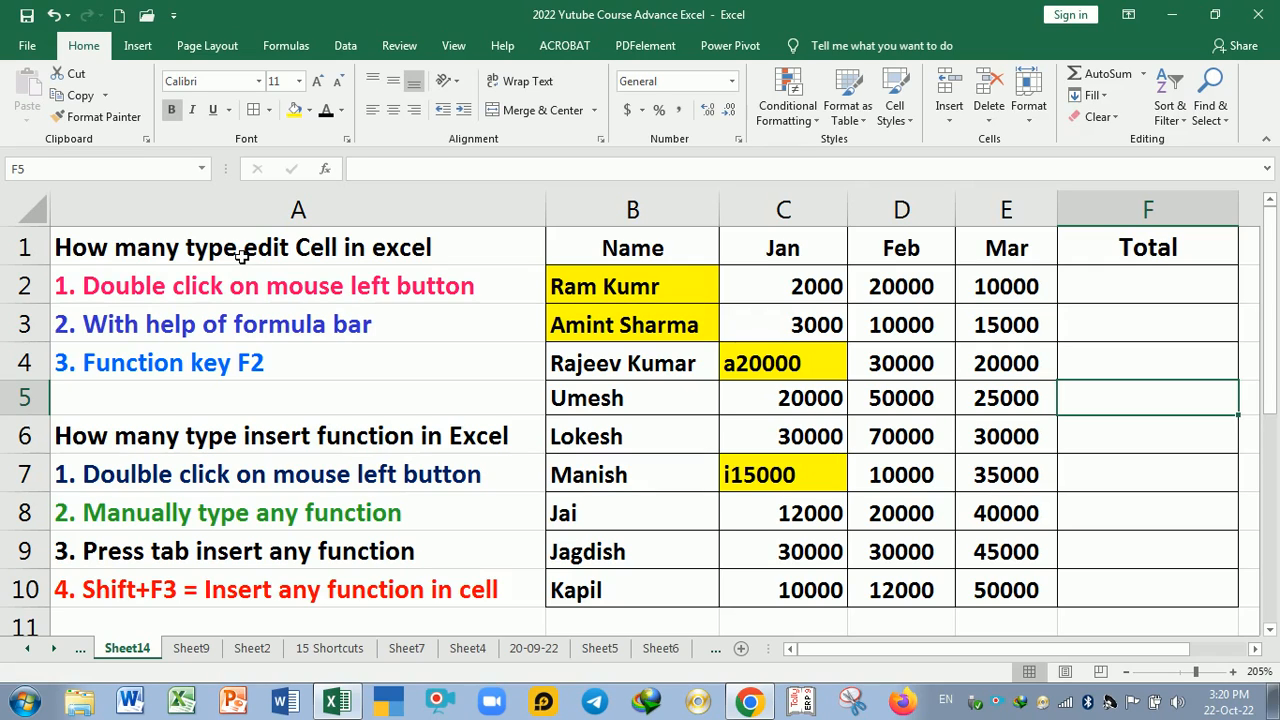
Examine the listed cell editing methods in column A and the highlighted misspelled names in B2 and B3.
click(249, 447)
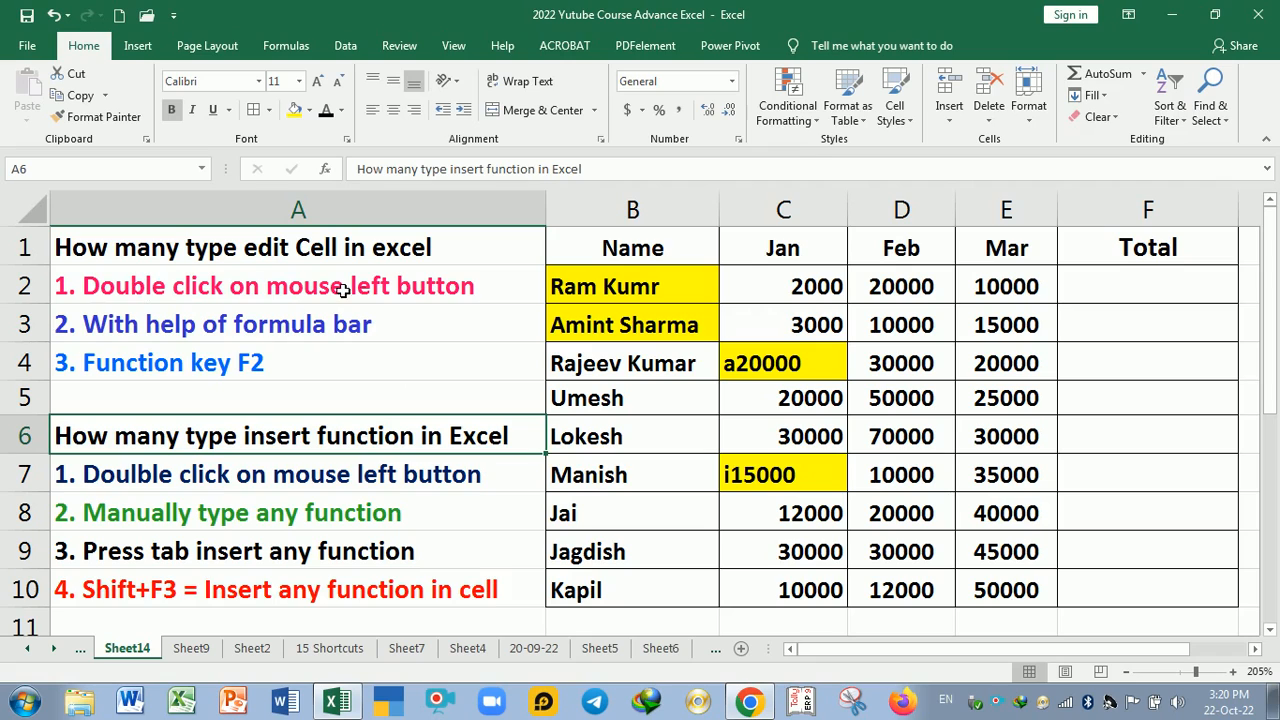
click(378, 292)
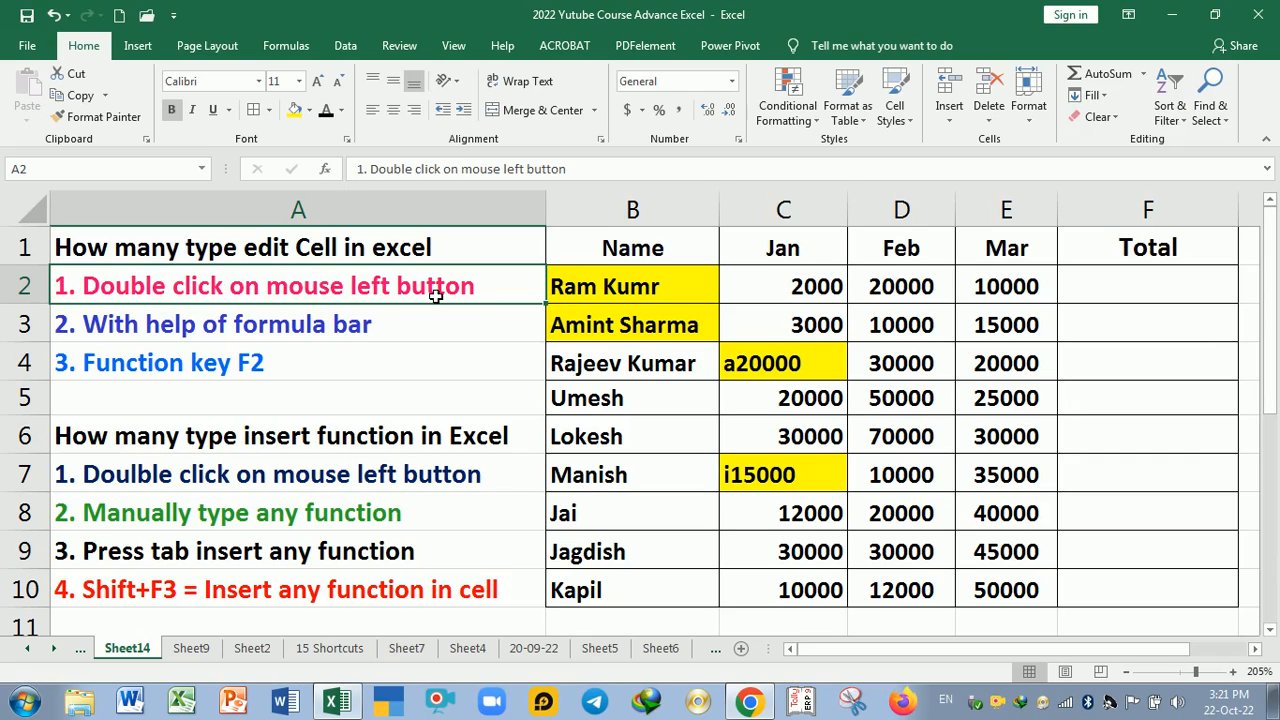
click(638, 288)
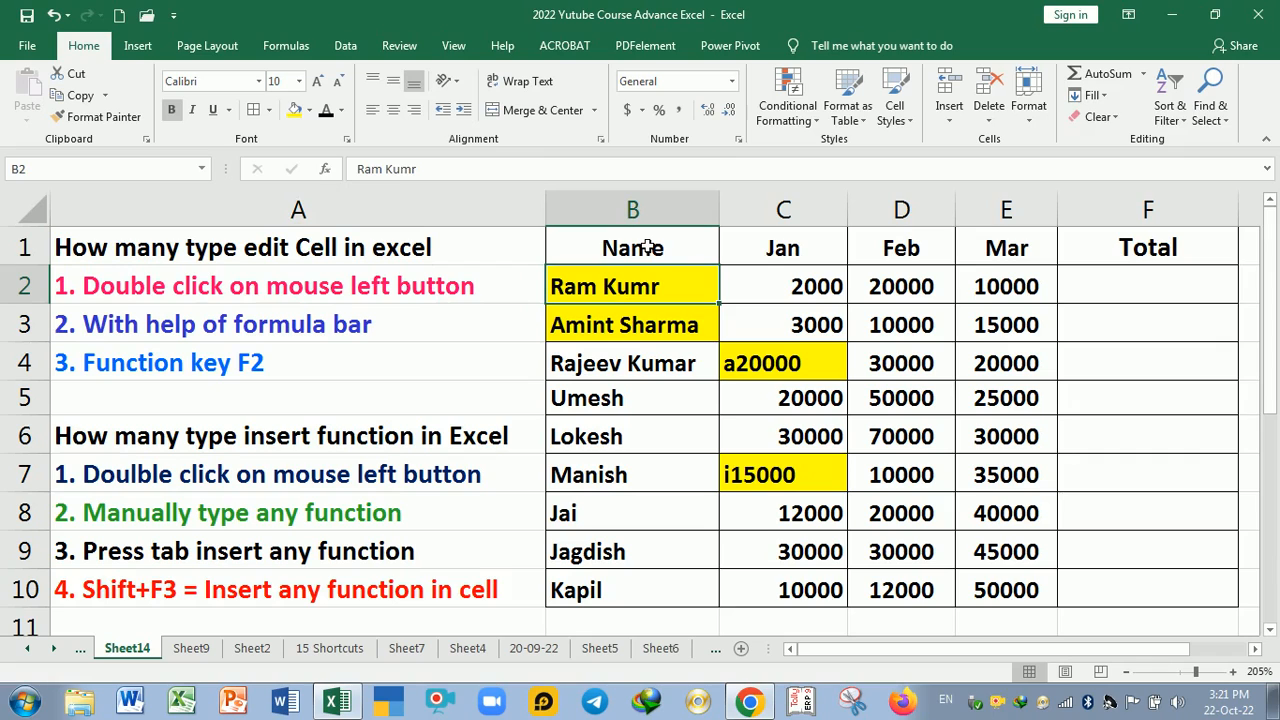
click(651, 325)
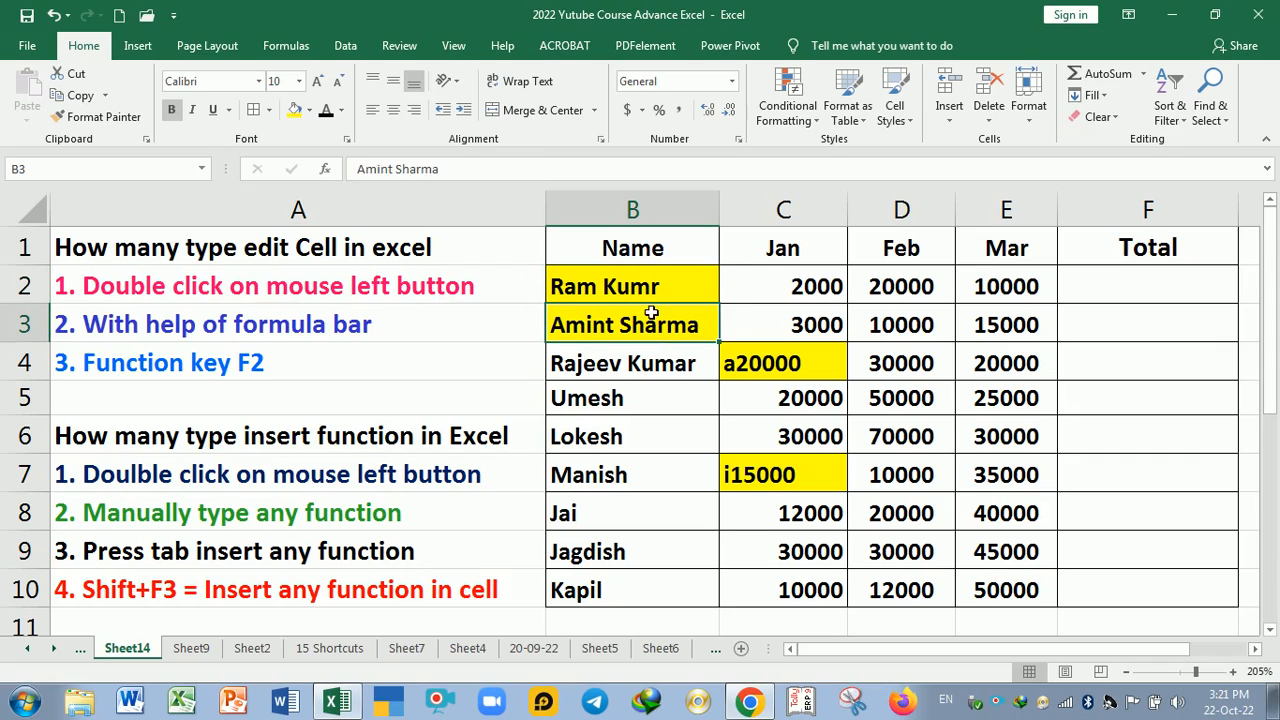
click(648, 287)
click(648, 329)
click(646, 289)
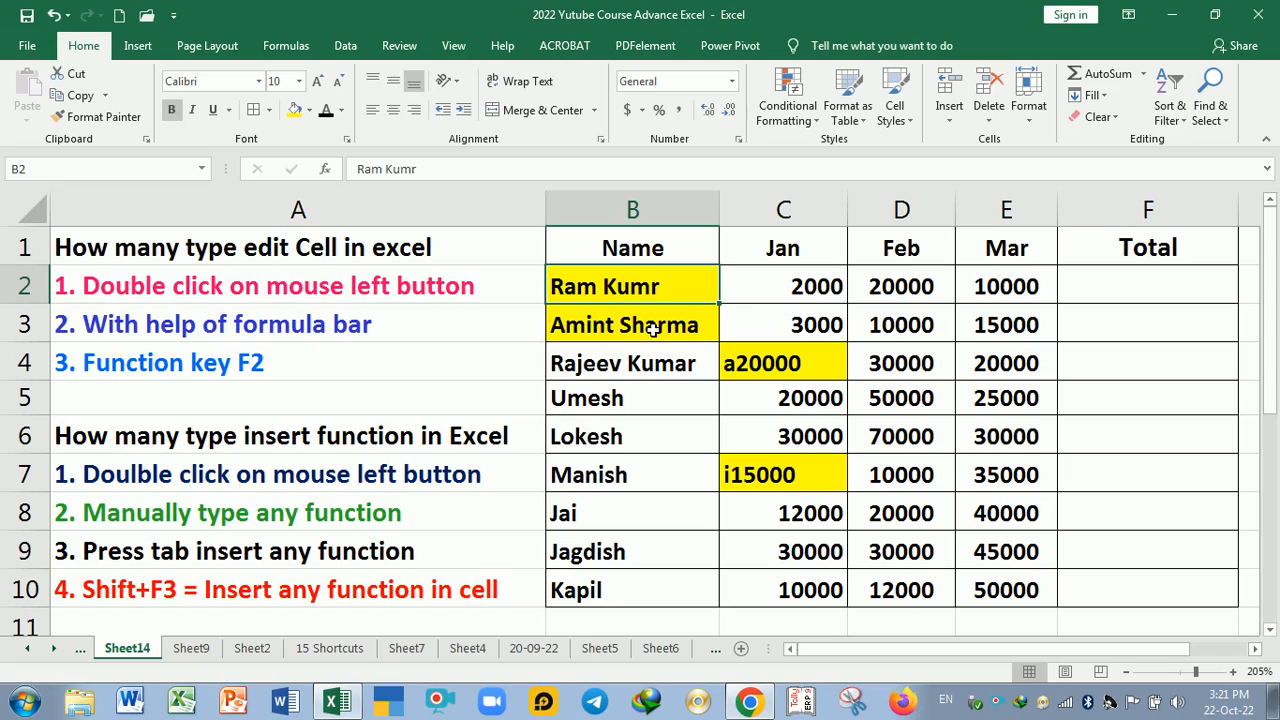
click(651, 327)
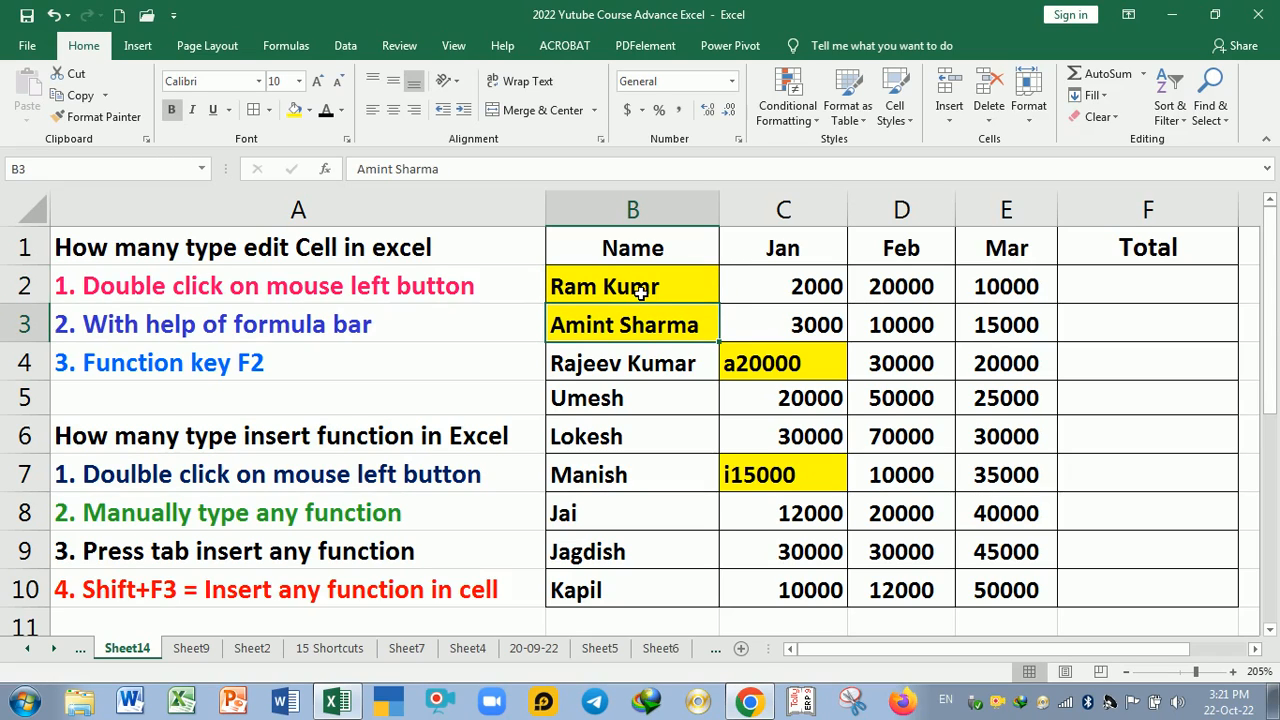
Retype the person's full name in cell B2 from scratch, replacing the whole entry.
click(641, 290)
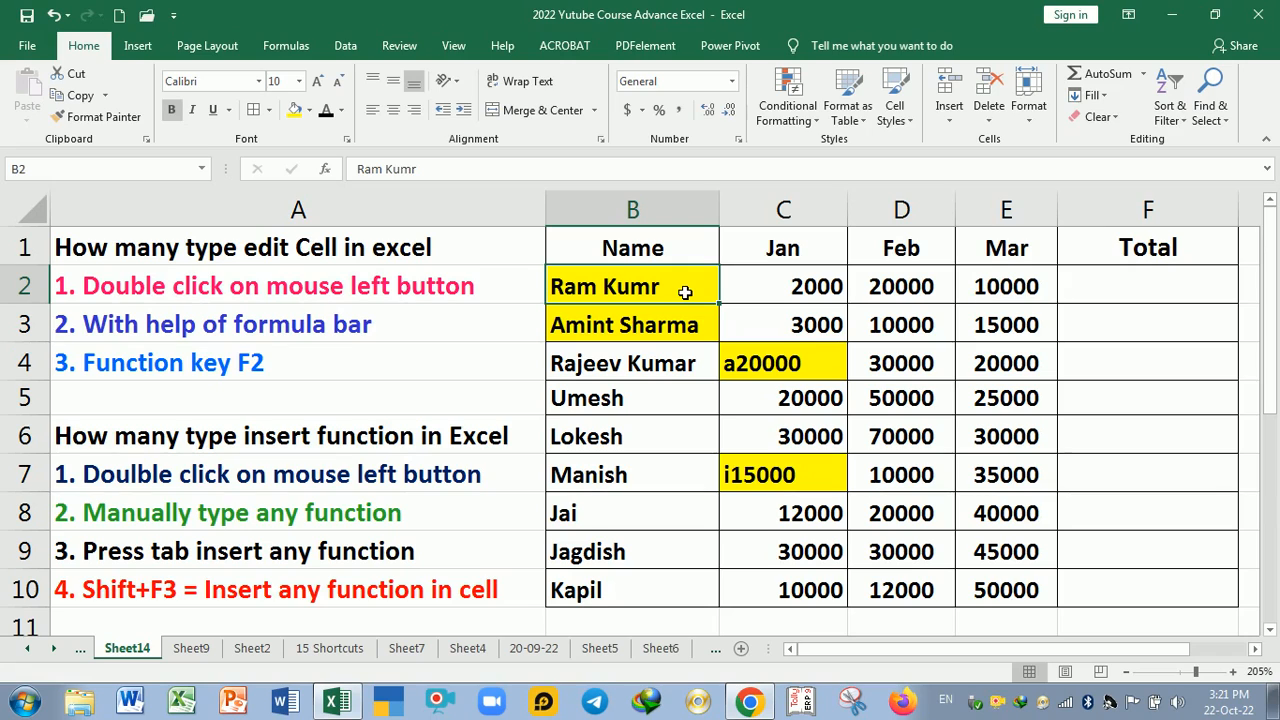
text(Ra)
key(BackSpace)
key(BackSpace)
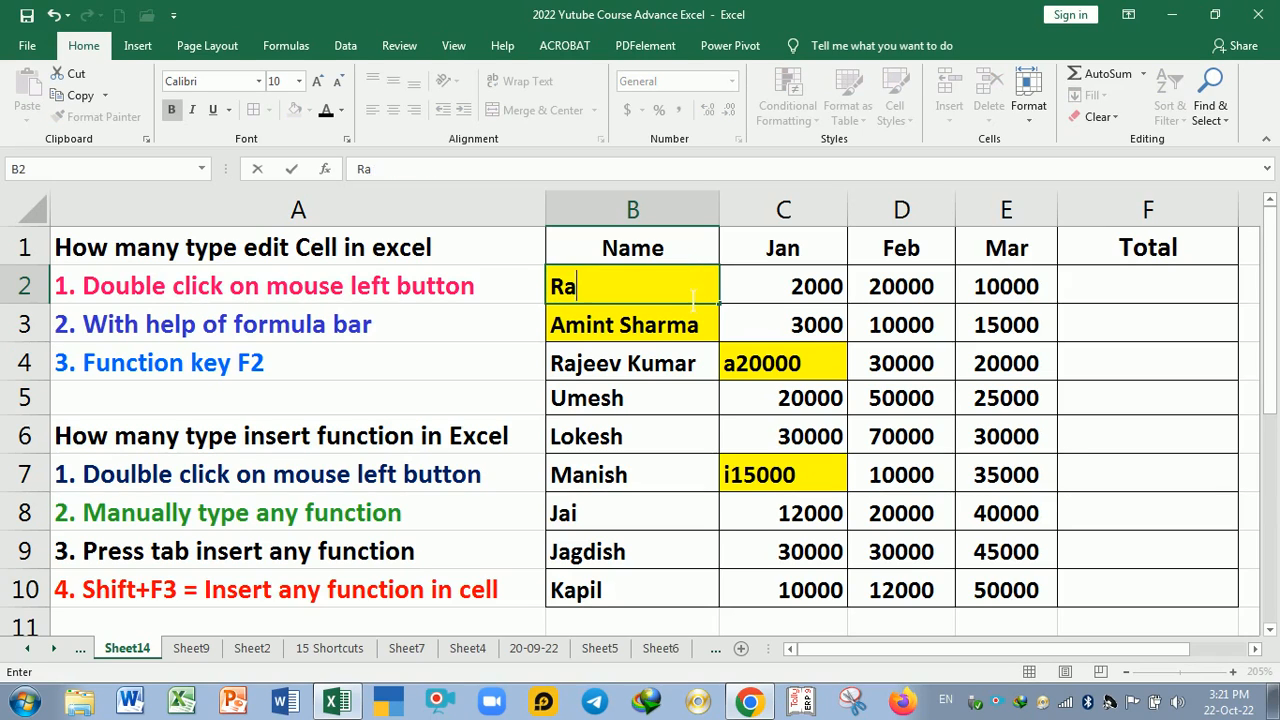
text(am)
text(Kumr)
key(ctrl+Return)
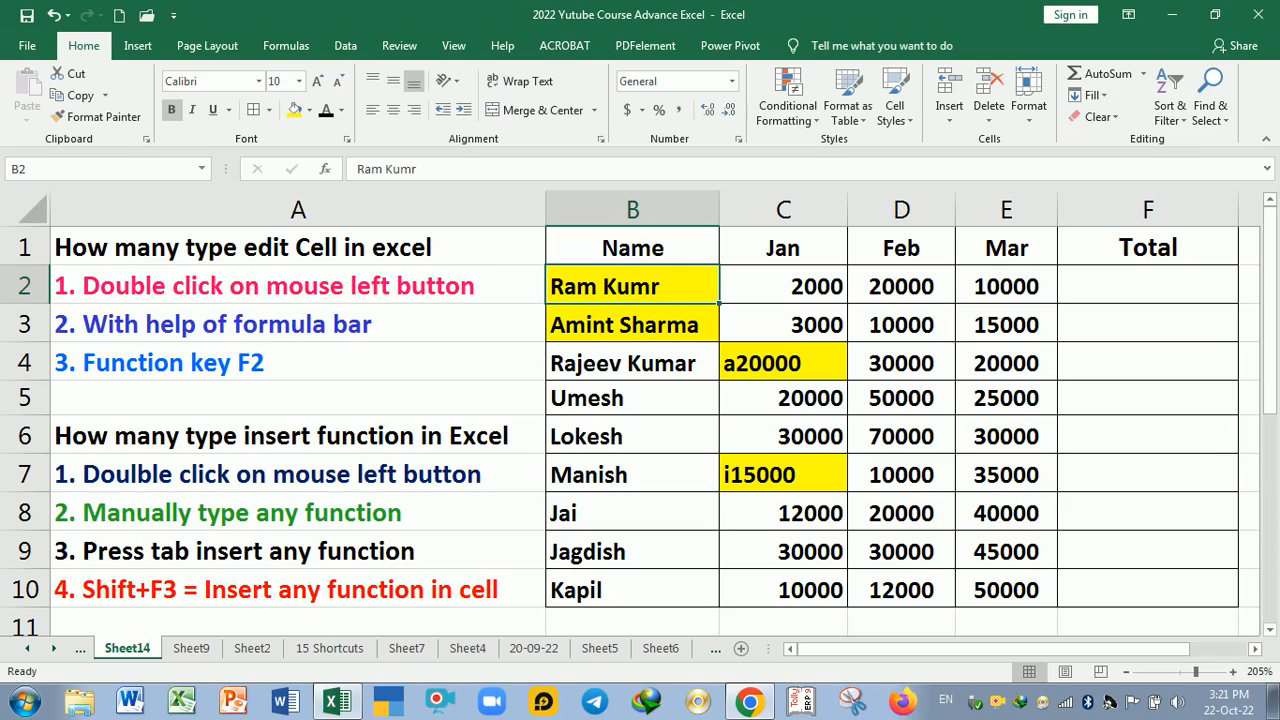
Insert the missing "a" before the final "r" of the surname in cell B2 and remove the cell's yellow fill.
double_click(655, 288)
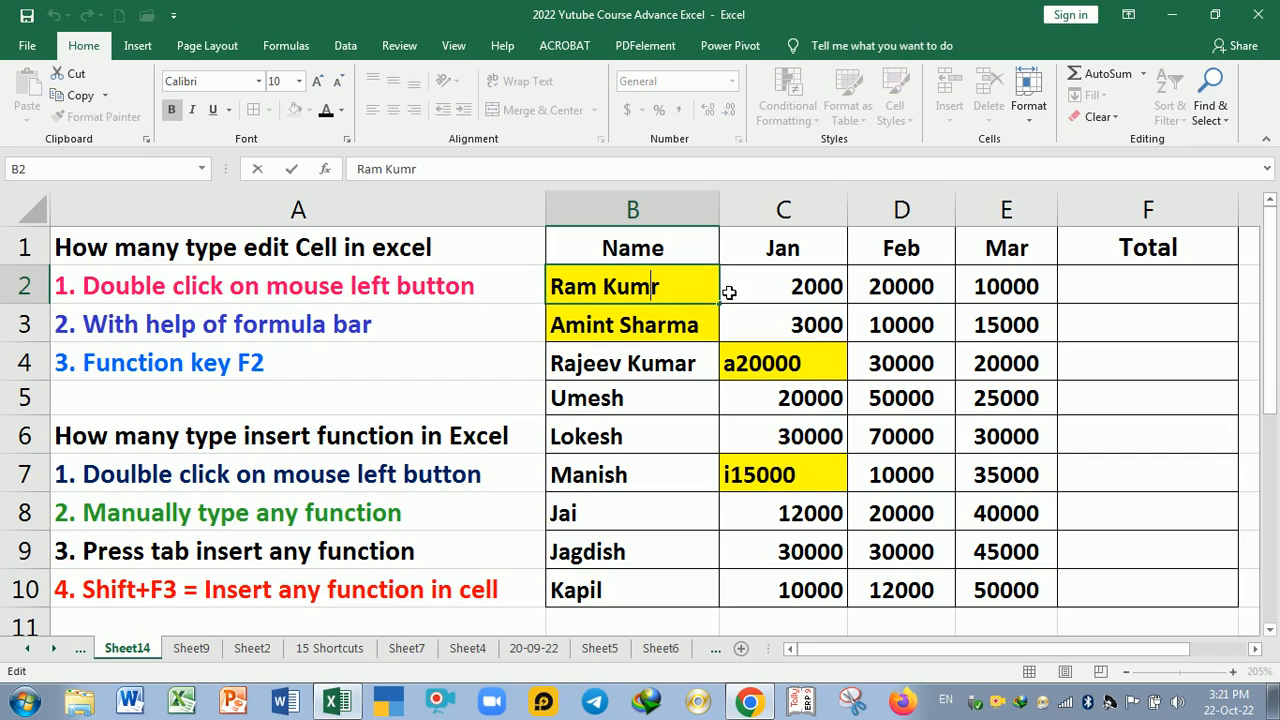
text(a)
key(Return)
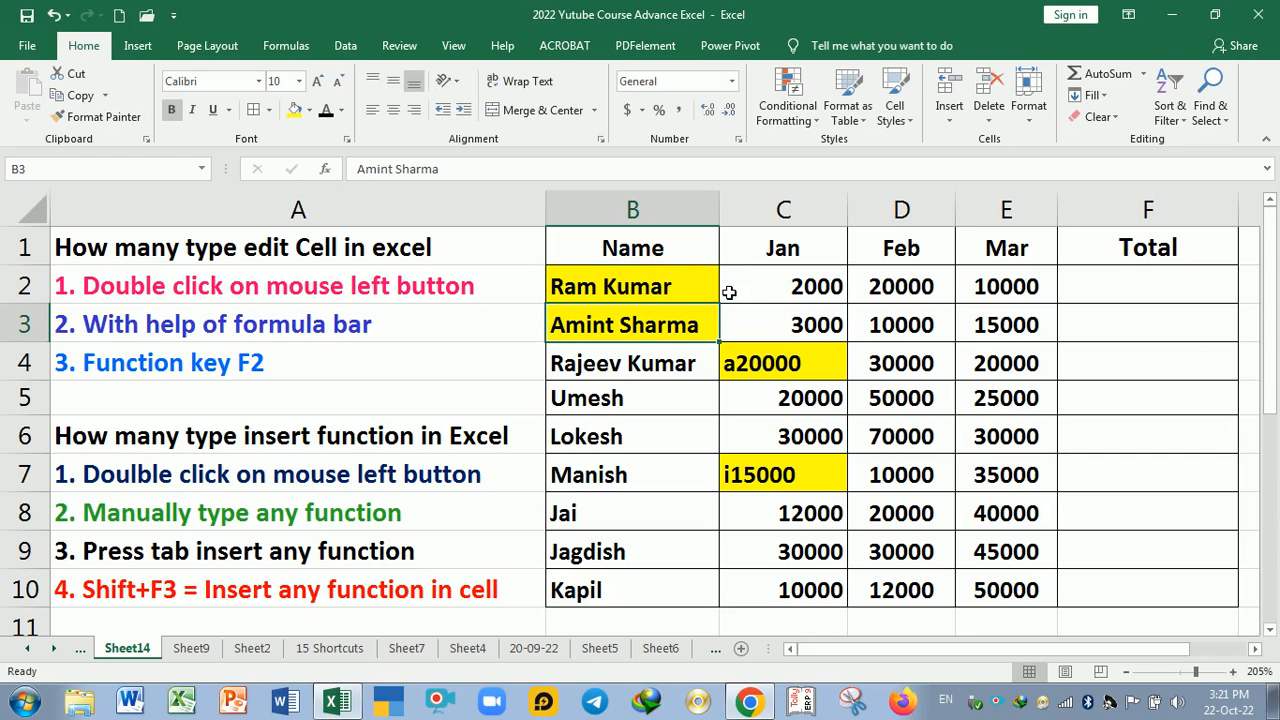
click(691, 291)
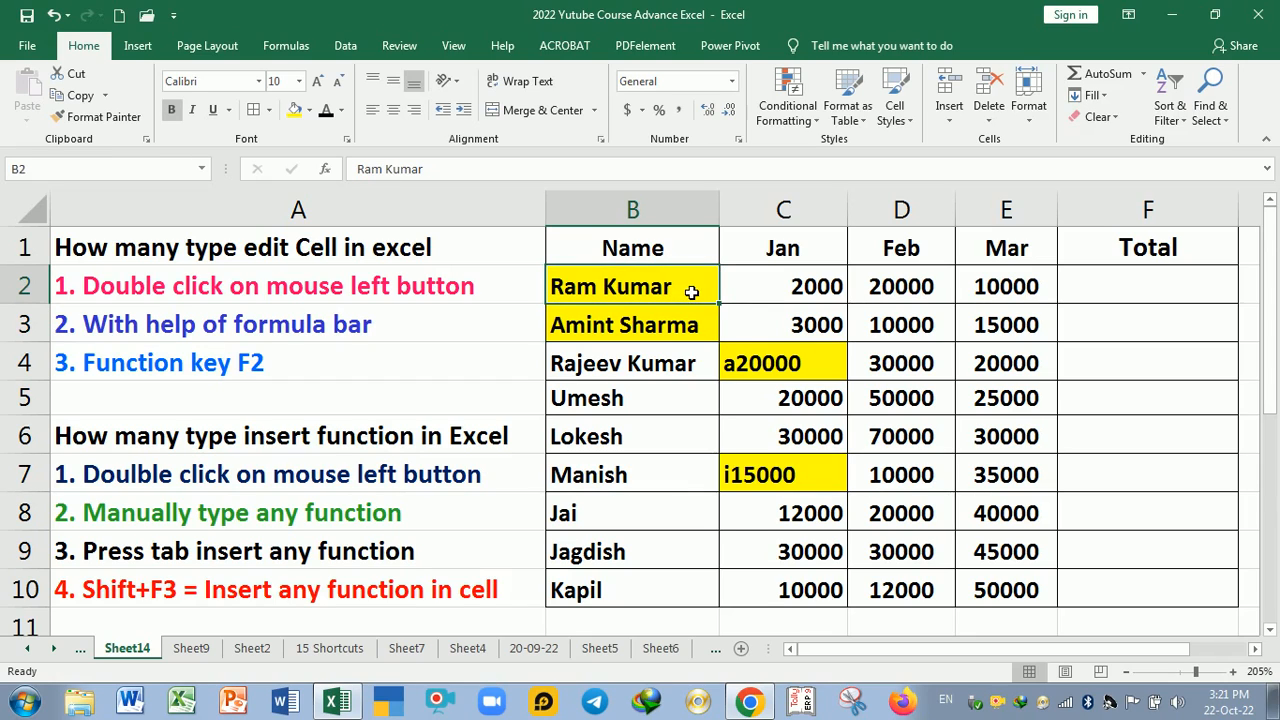
click(309, 110)
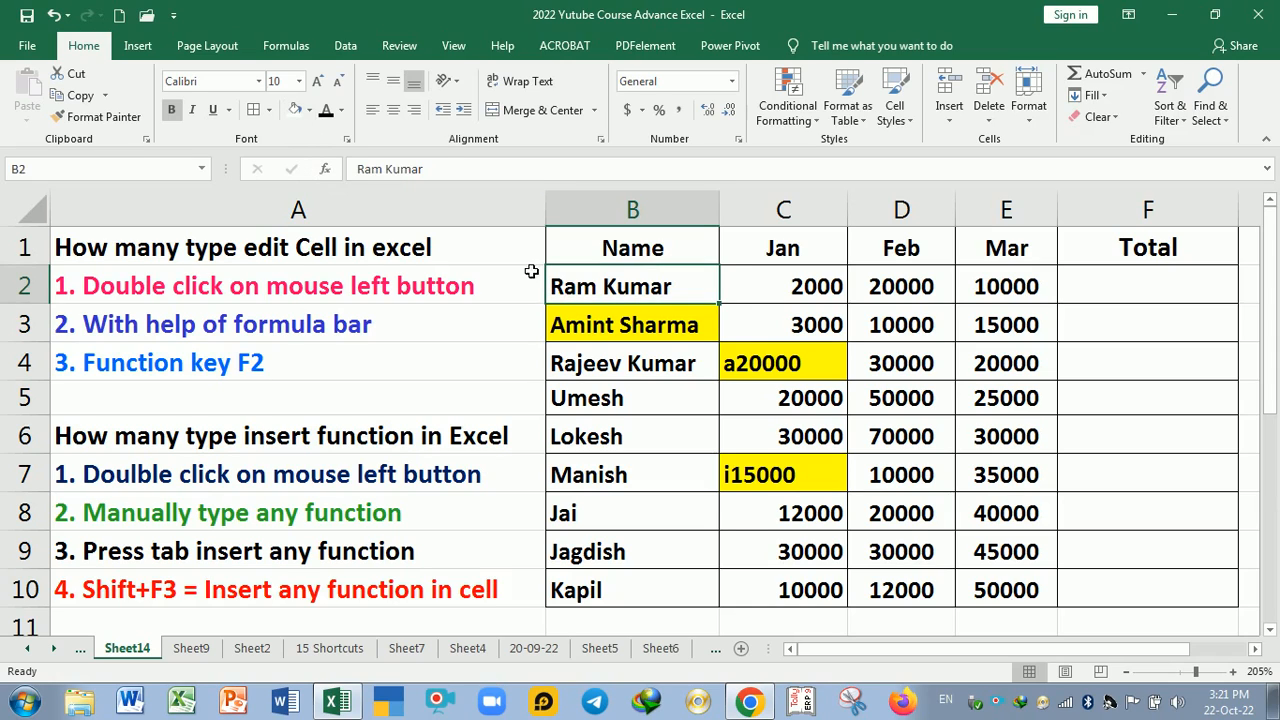
Delete the extra "n" from the first name in cell B3 and remove the cell's yellow fill.
click(596, 328)
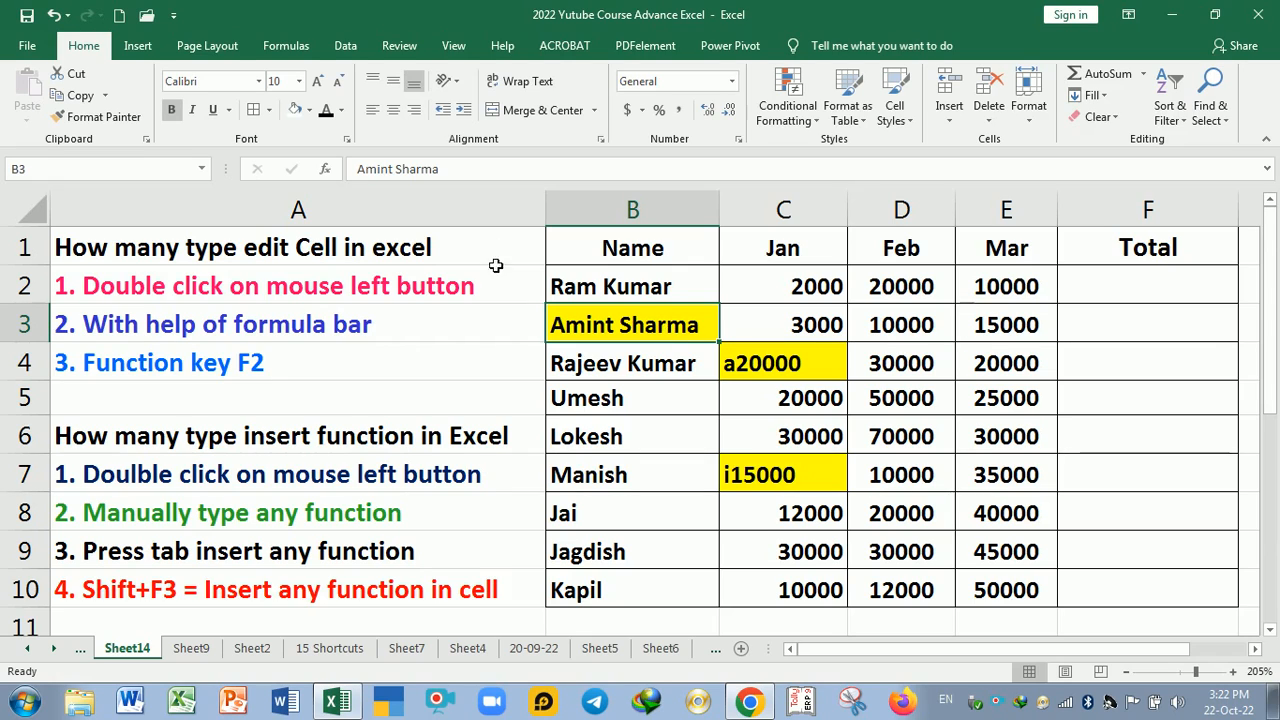
click(473, 182)
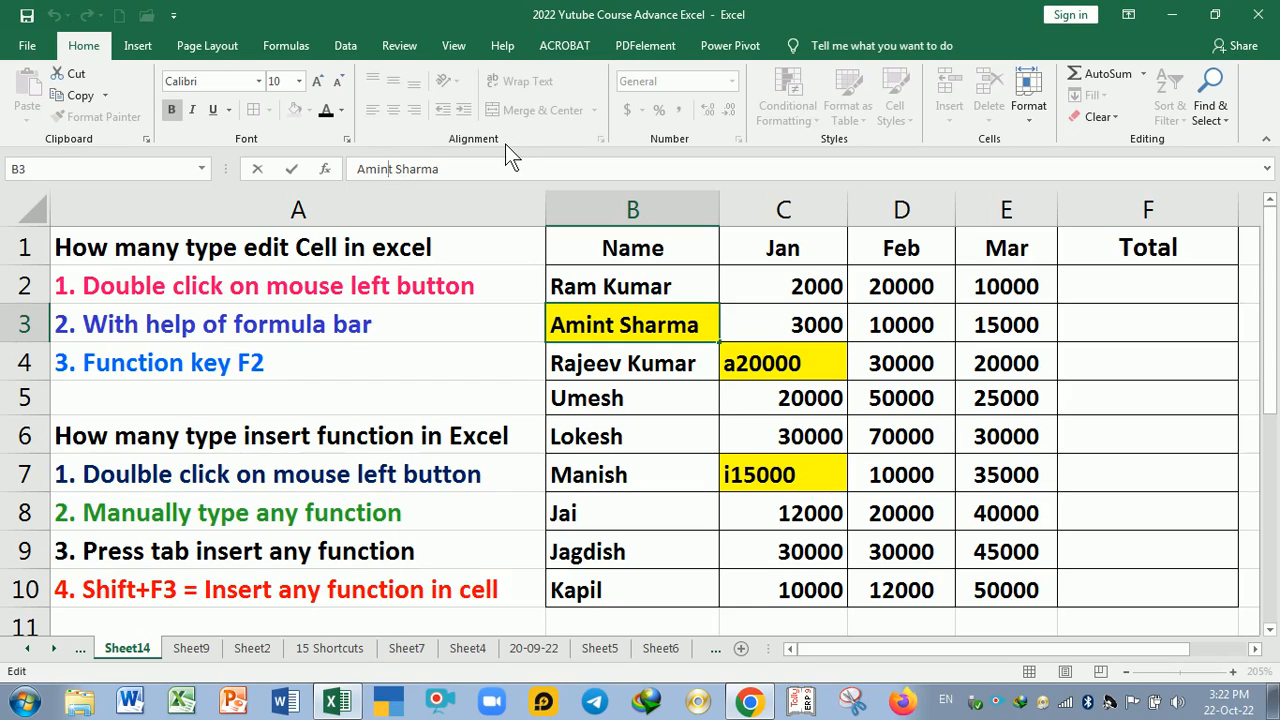
key(BackSpace)
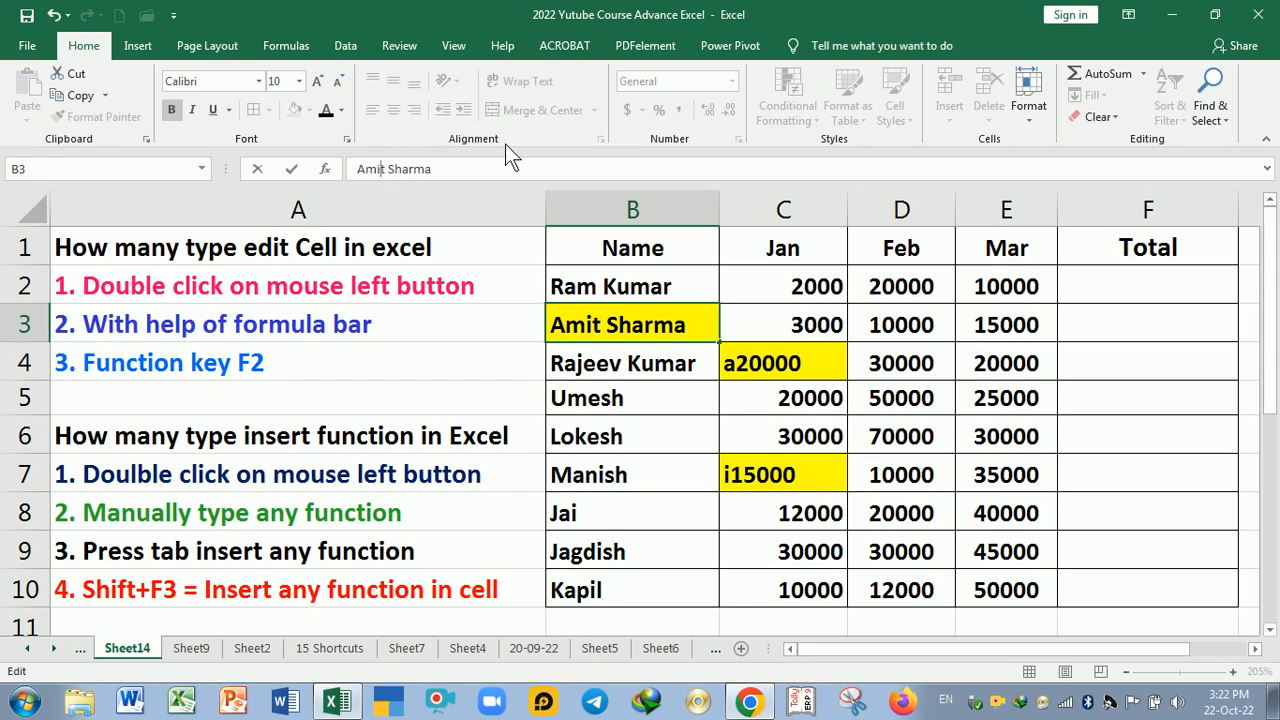
click(614, 364)
click(626, 327)
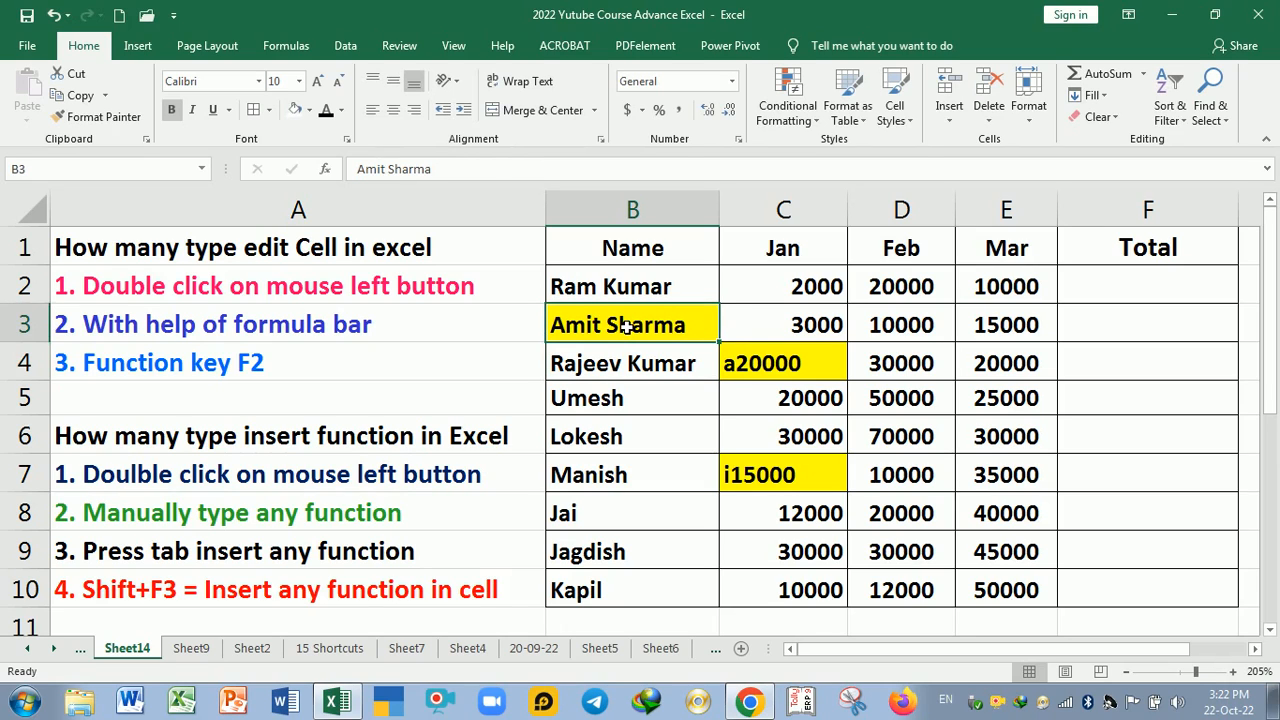
click(297, 117)
click(650, 366)
click(651, 330)
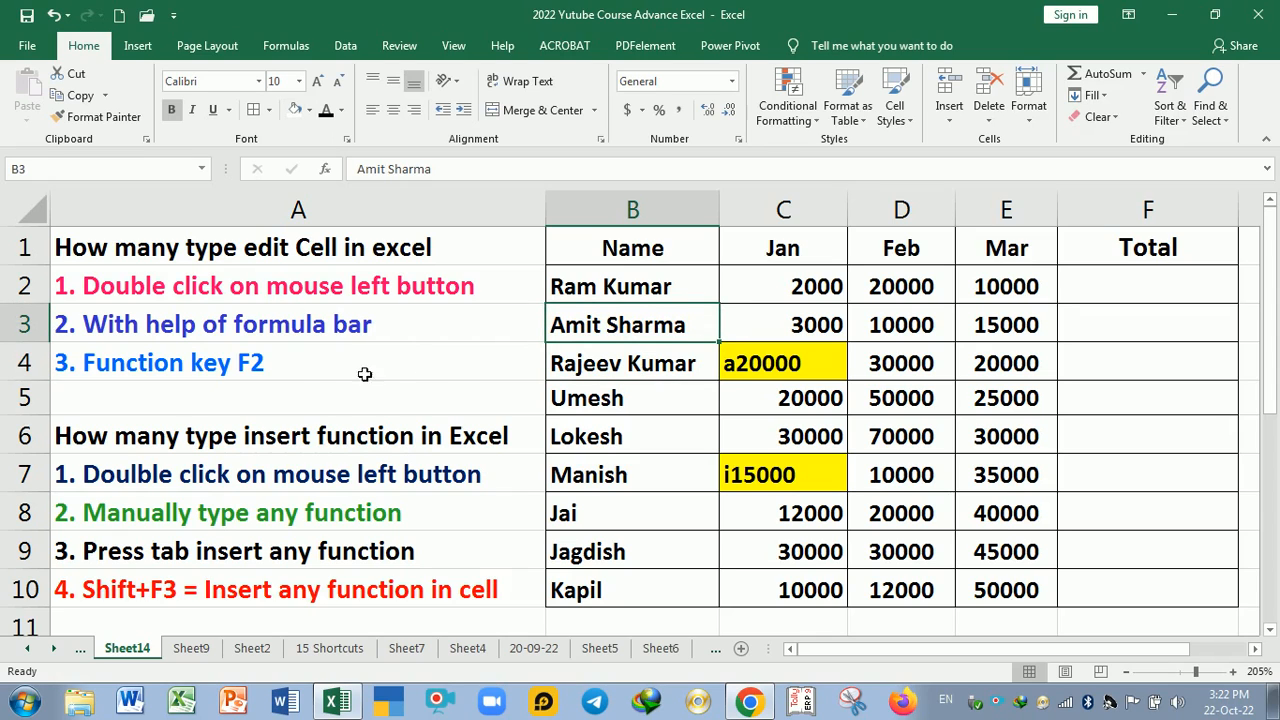
Remove the stray letter from the Jan value in cell C4 so it reads 20000, and clear the cell's yellow fill.
click(325, 376)
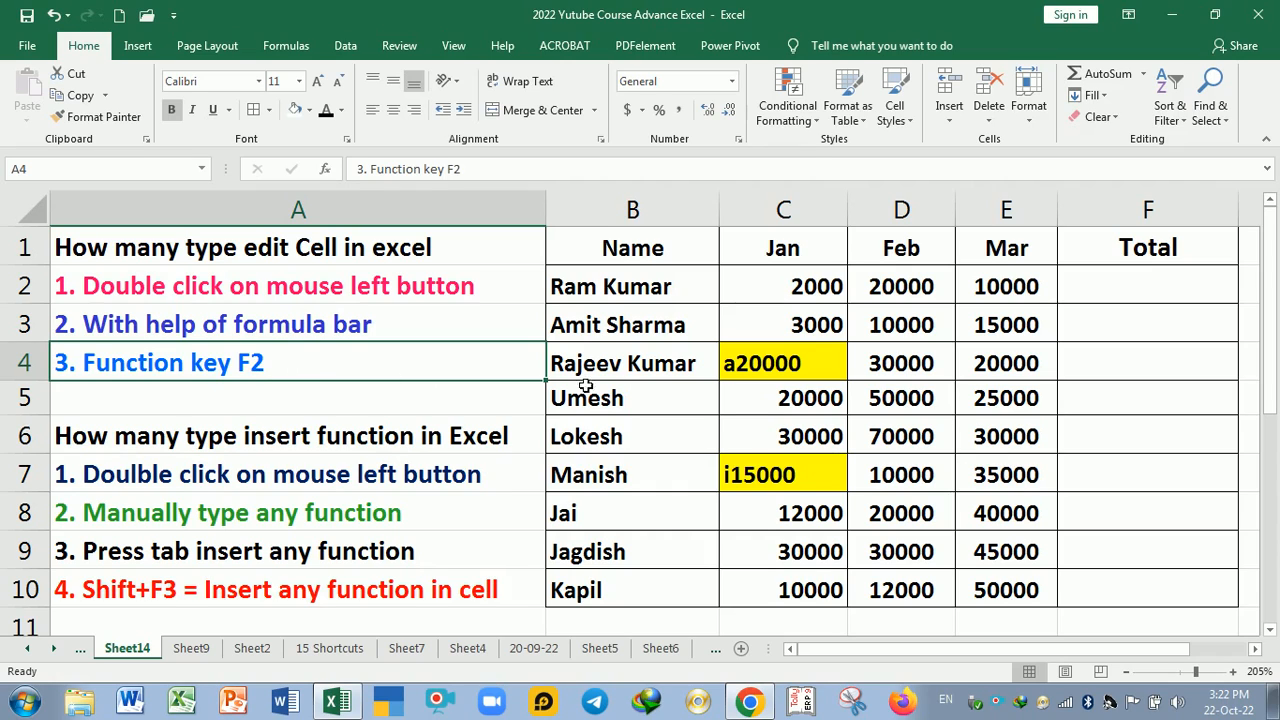
click(638, 374)
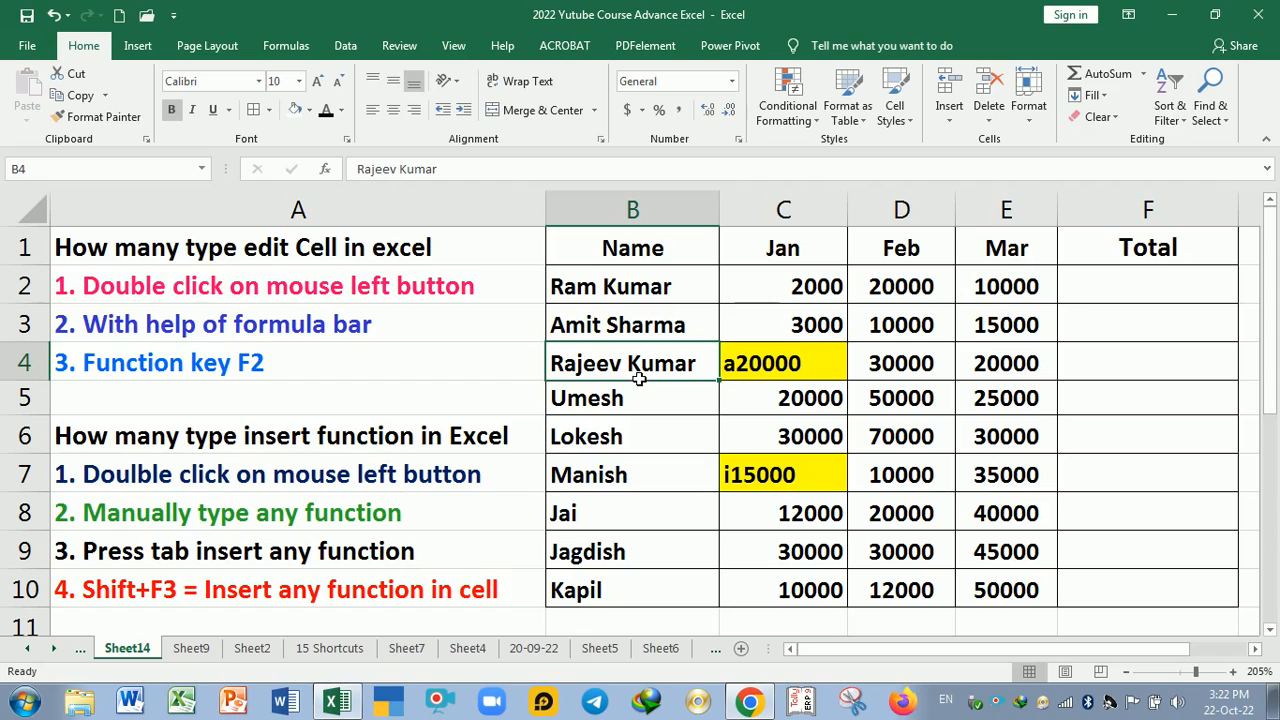
click(810, 365)
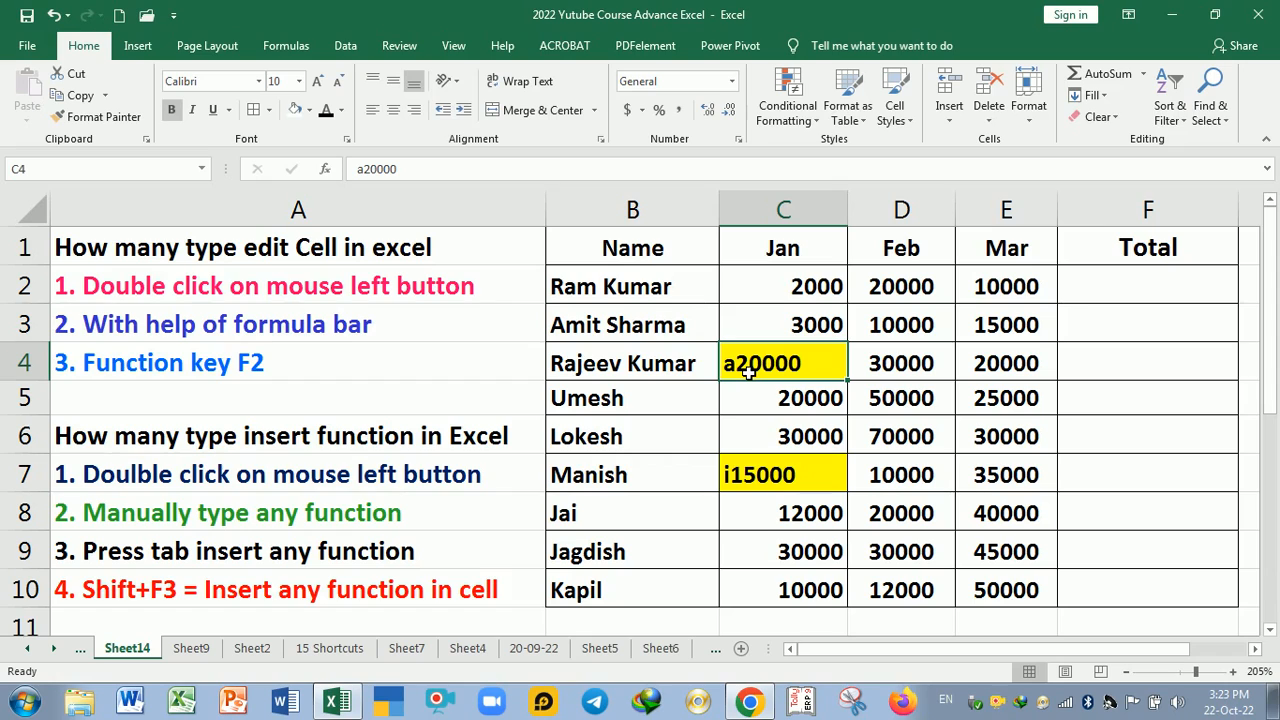
key(F2)
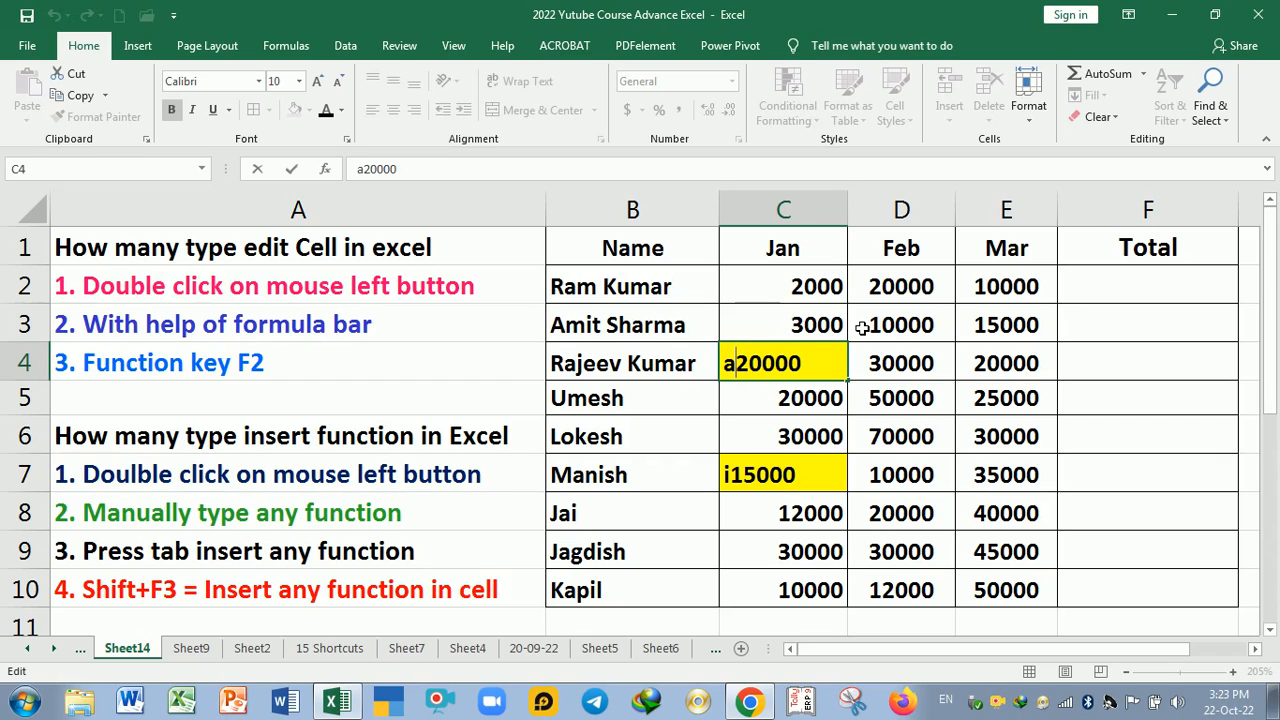
key(BackSpace)
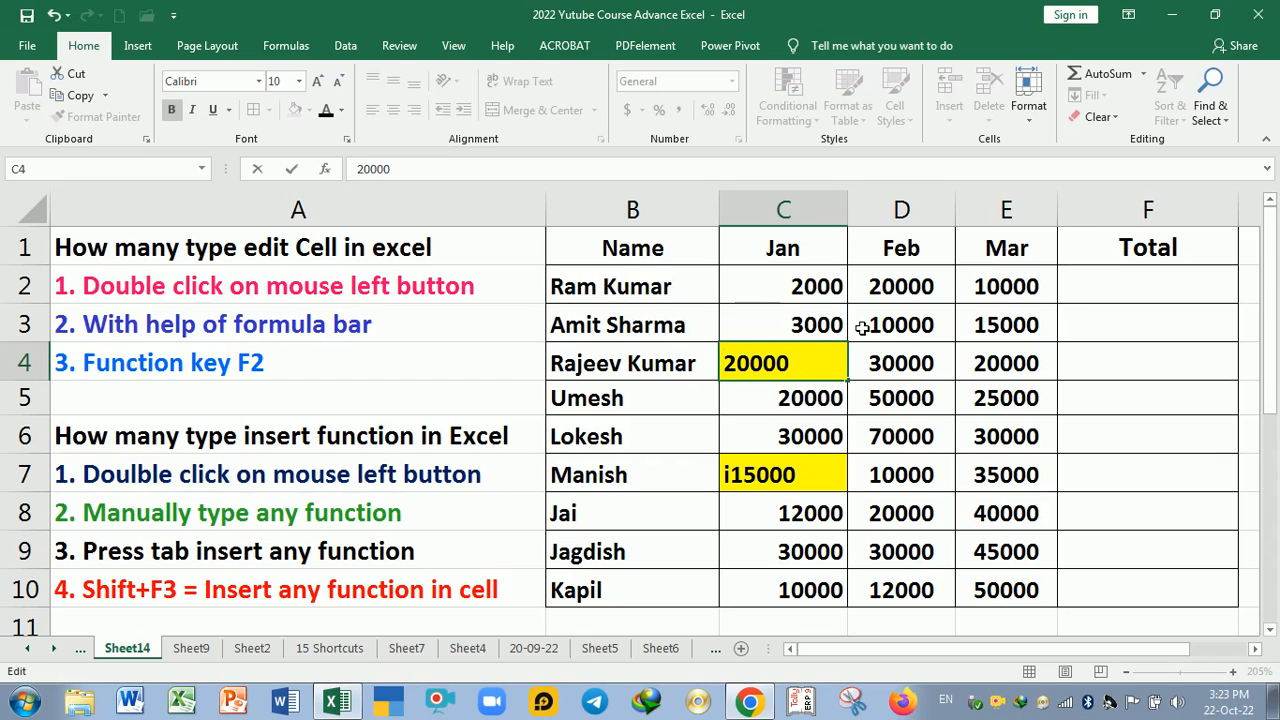
key(Return)
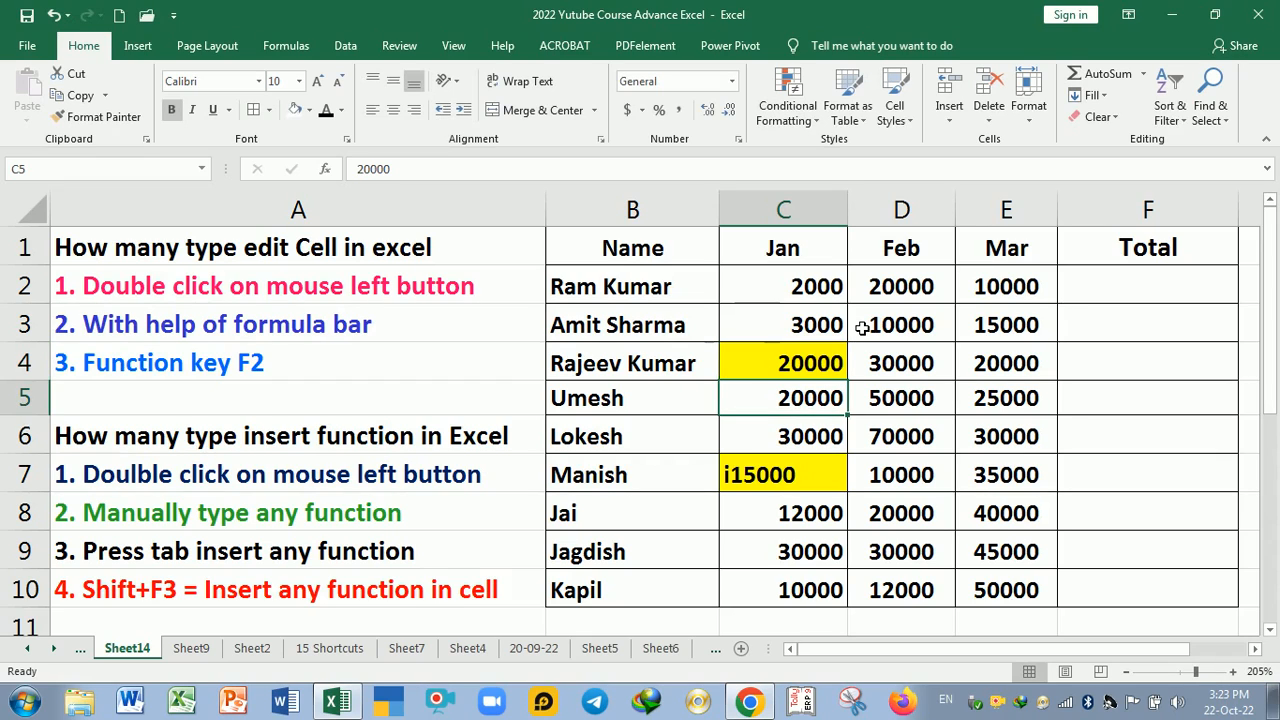
click(782, 363)
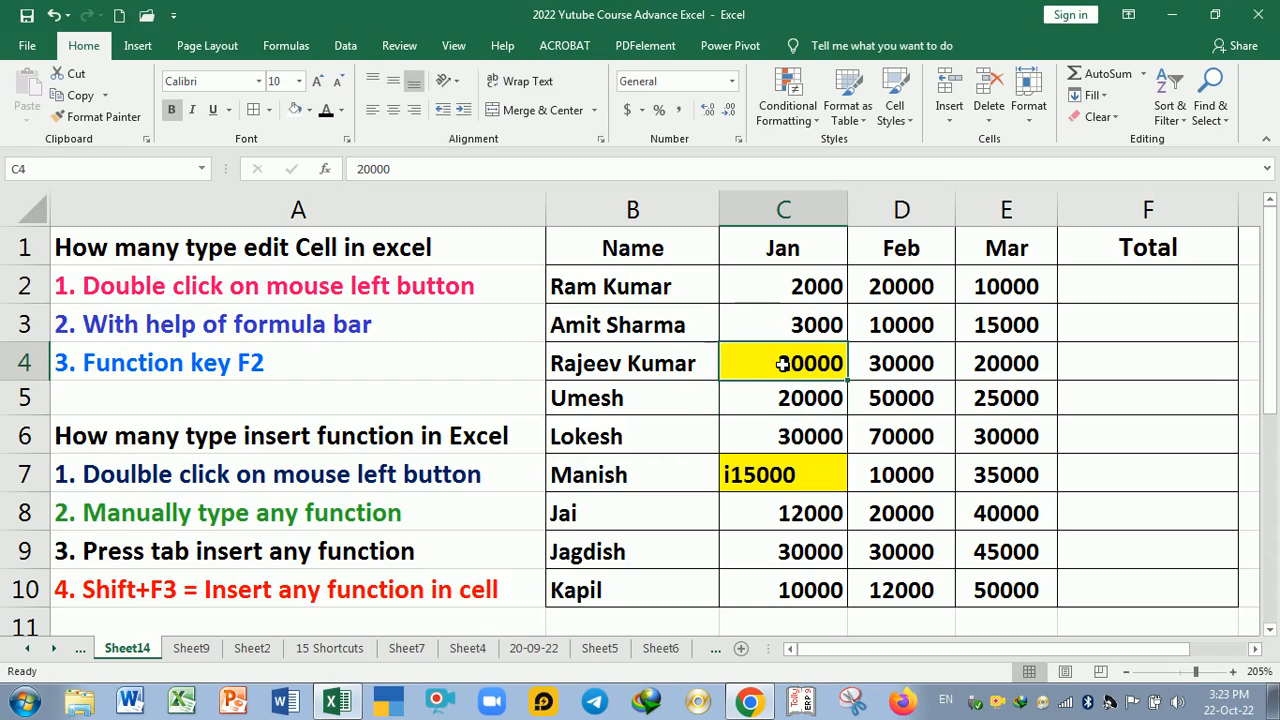
click(297, 113)
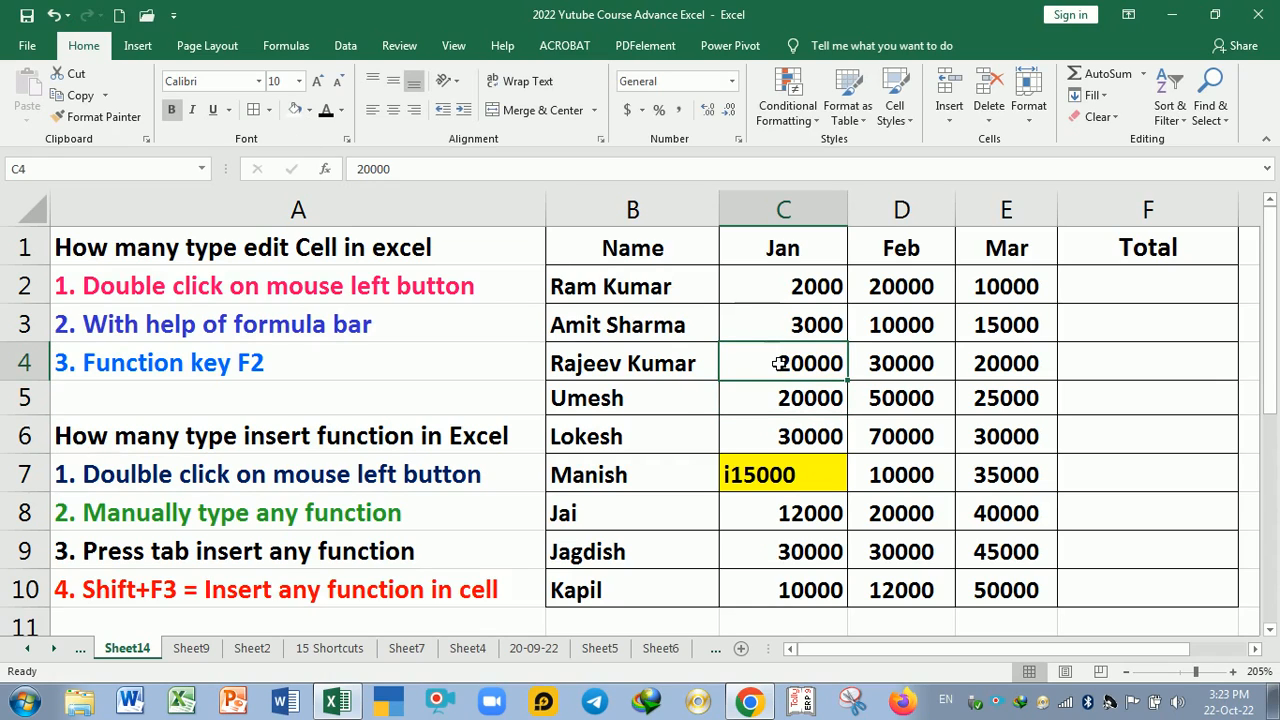
click(794, 408)
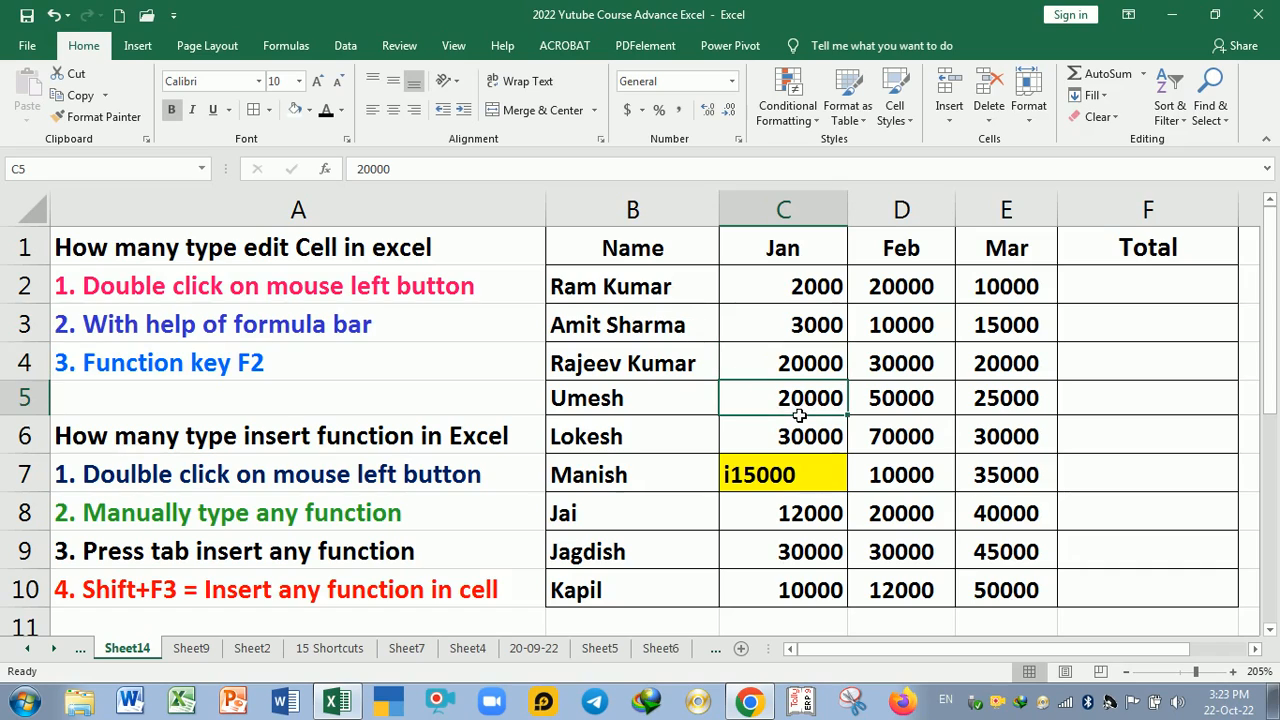
Remove the stray letter from the Jan value in cell C7 so it reads 15000, and clear the cell's yellow fill.
click(809, 481)
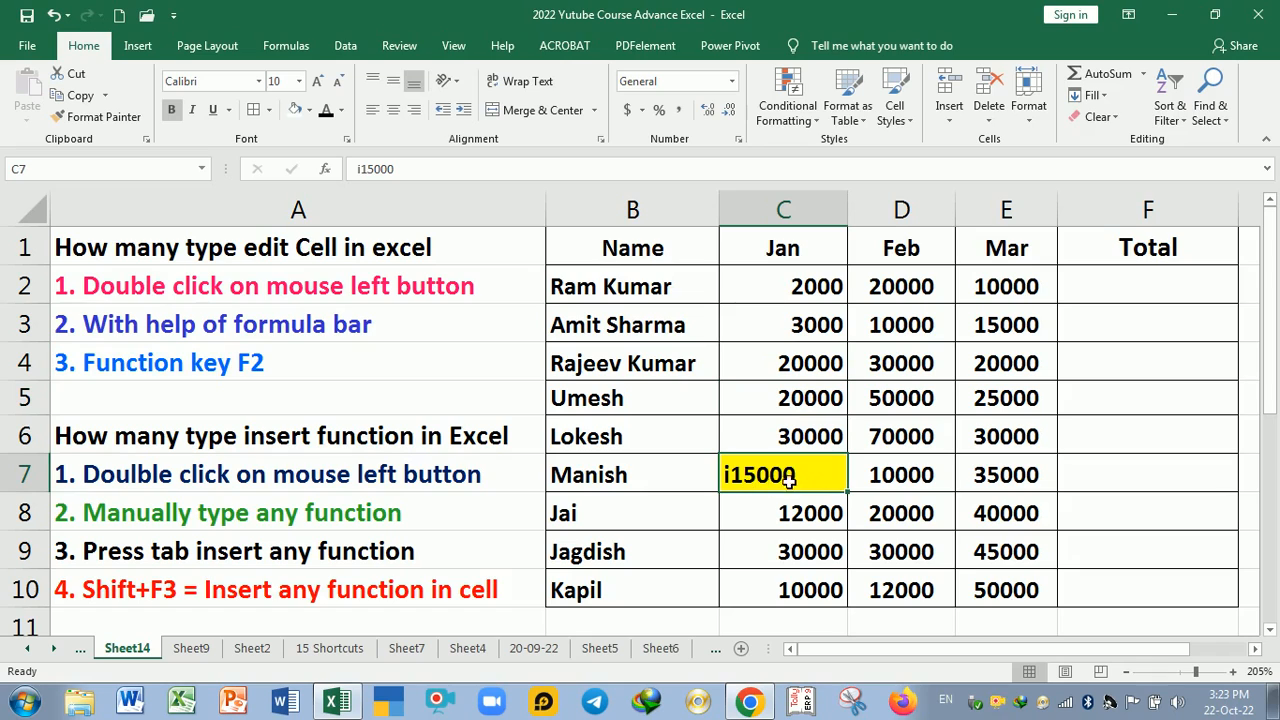
click(777, 513)
click(787, 481)
double_click(729, 475)
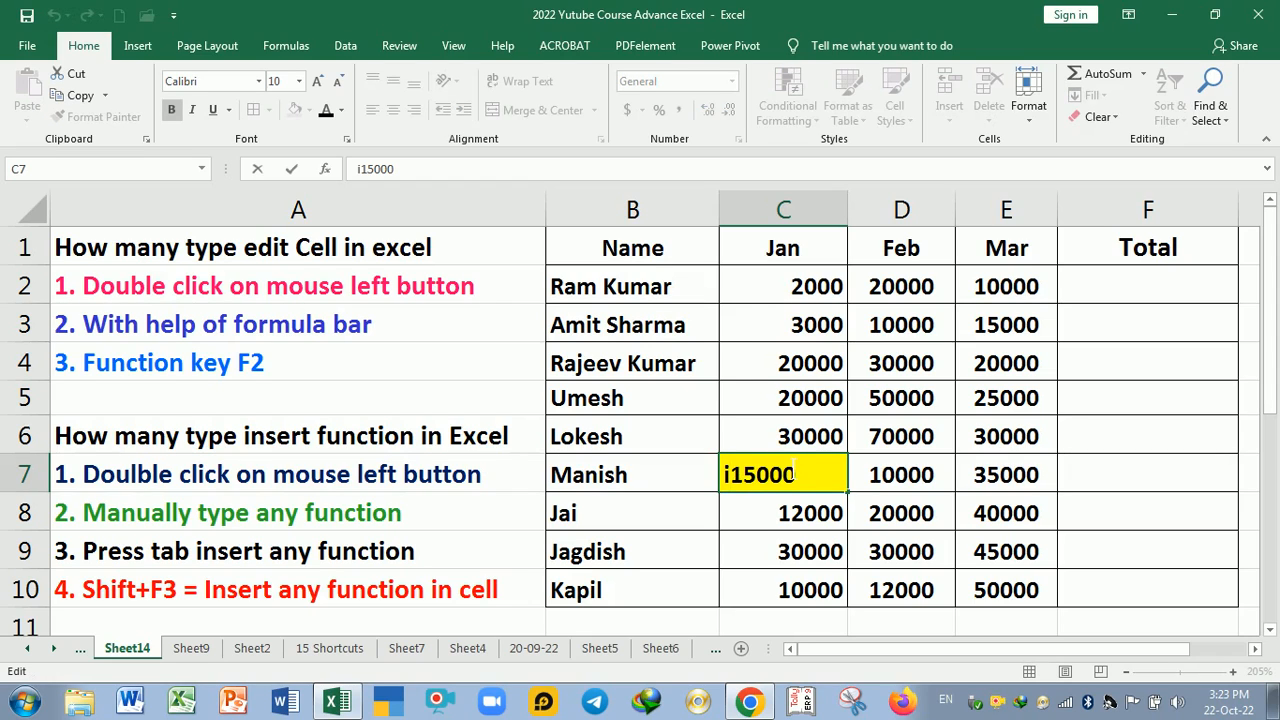
key(BackSpace)
key(Return)
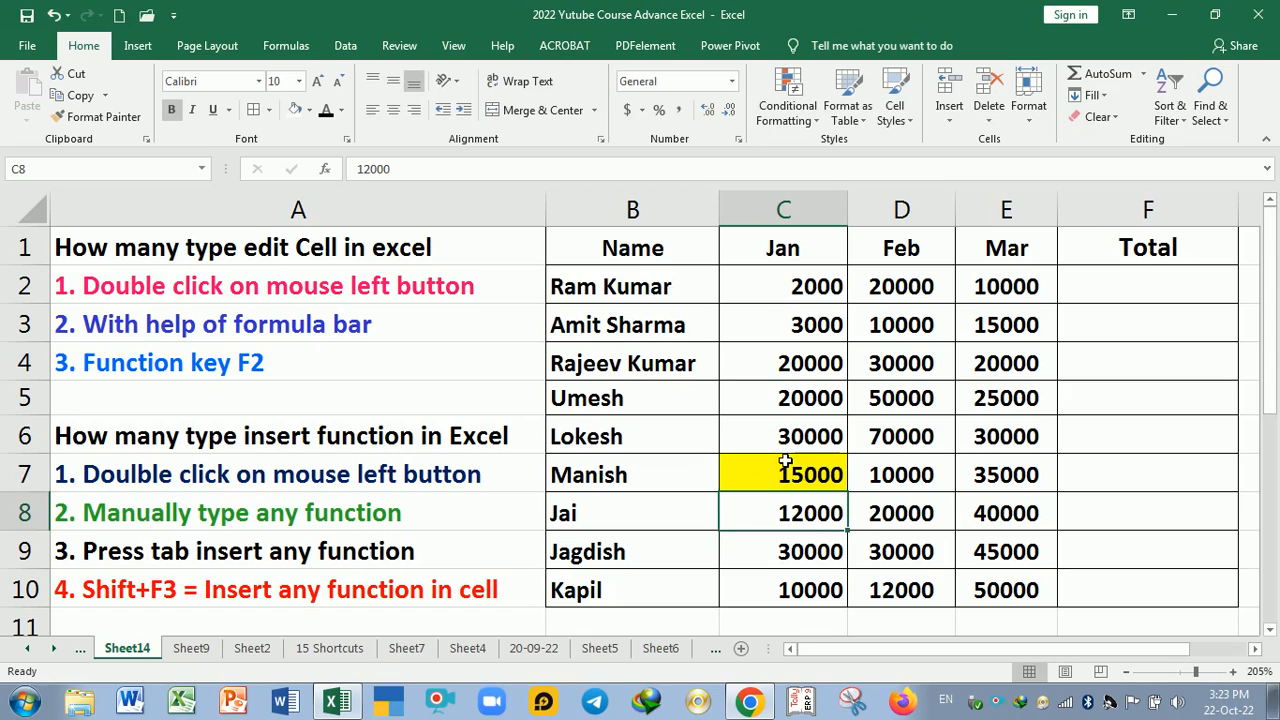
click(785, 476)
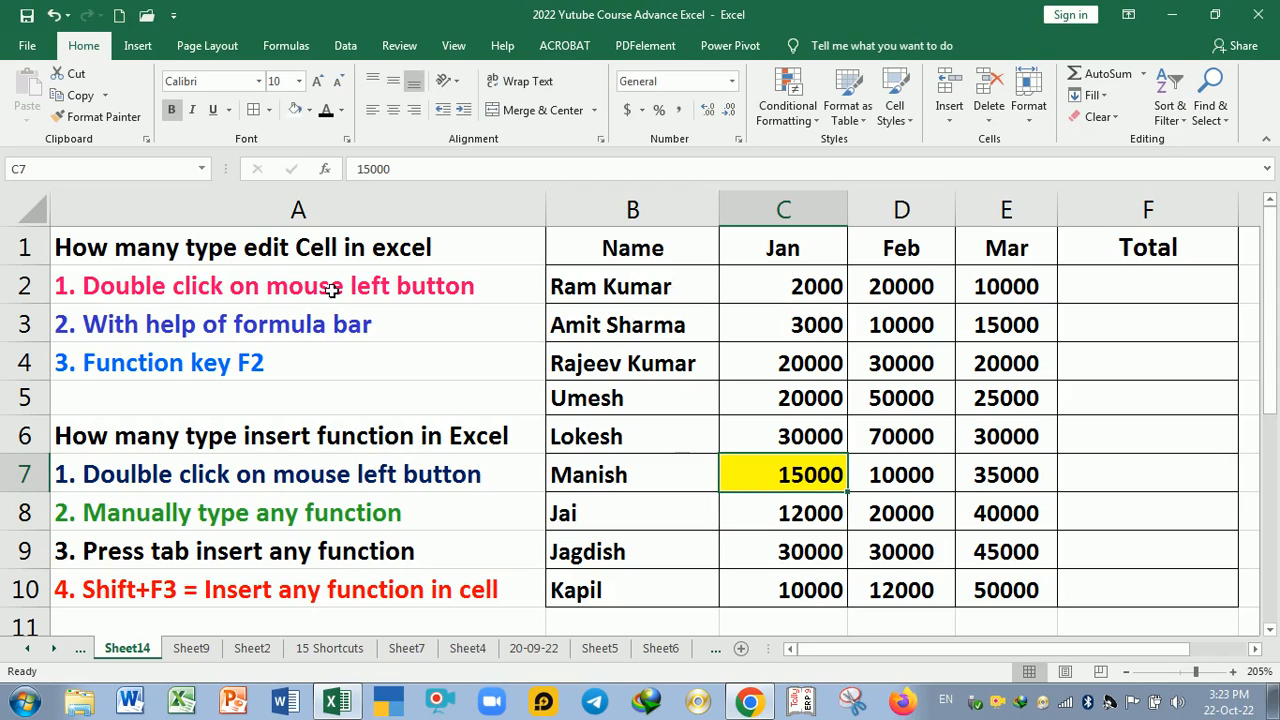
click(886, 478)
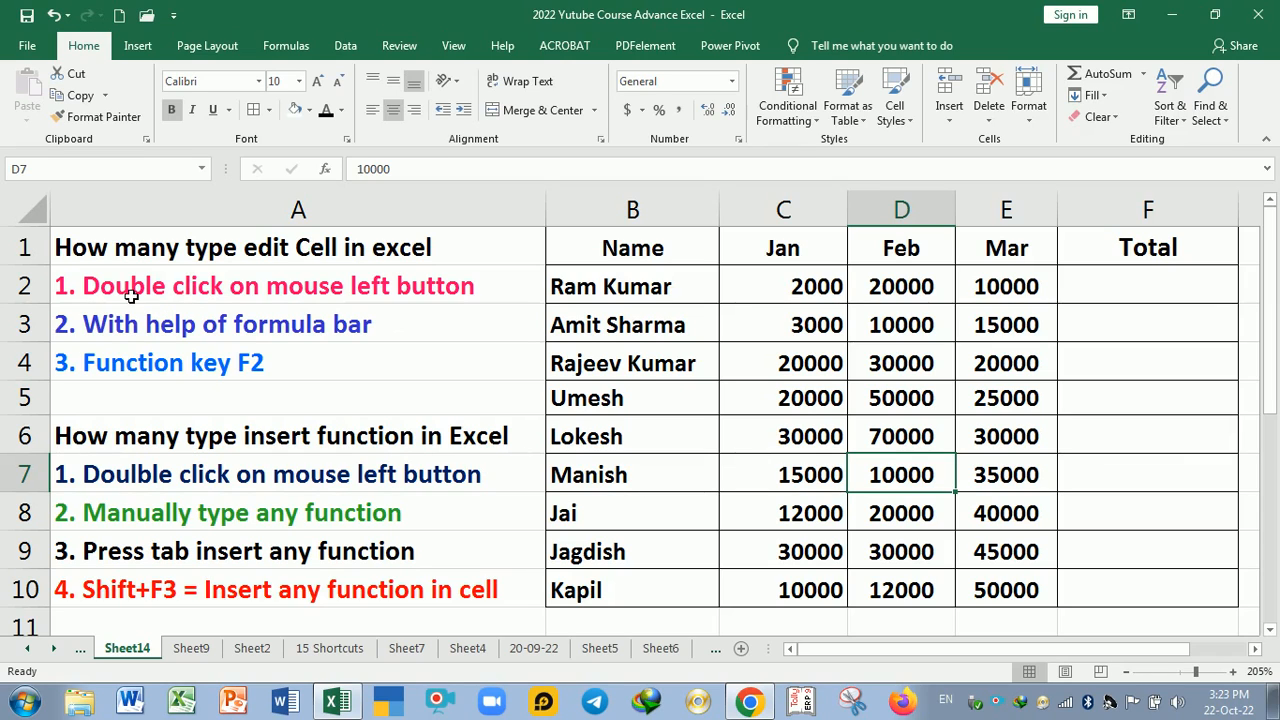
Select the three cell editing methods listed in A2:A4 for review.
drag(137, 292, 165, 364)
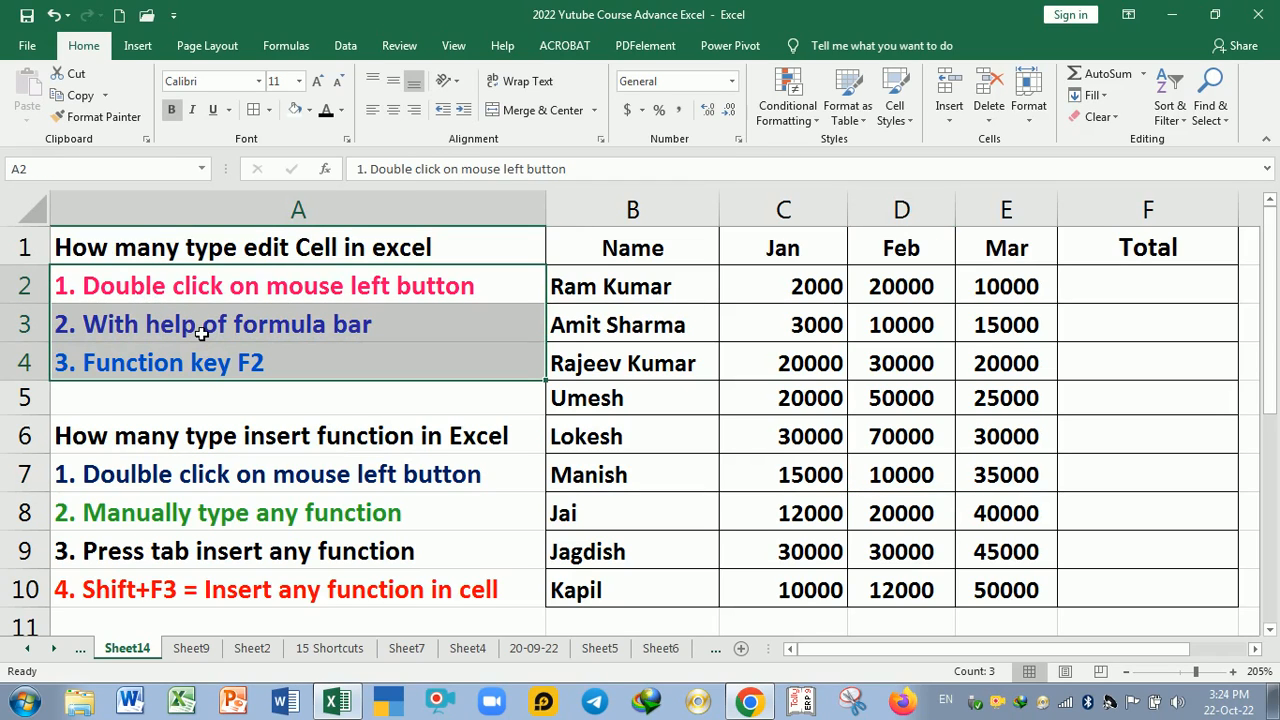
click(610, 333)
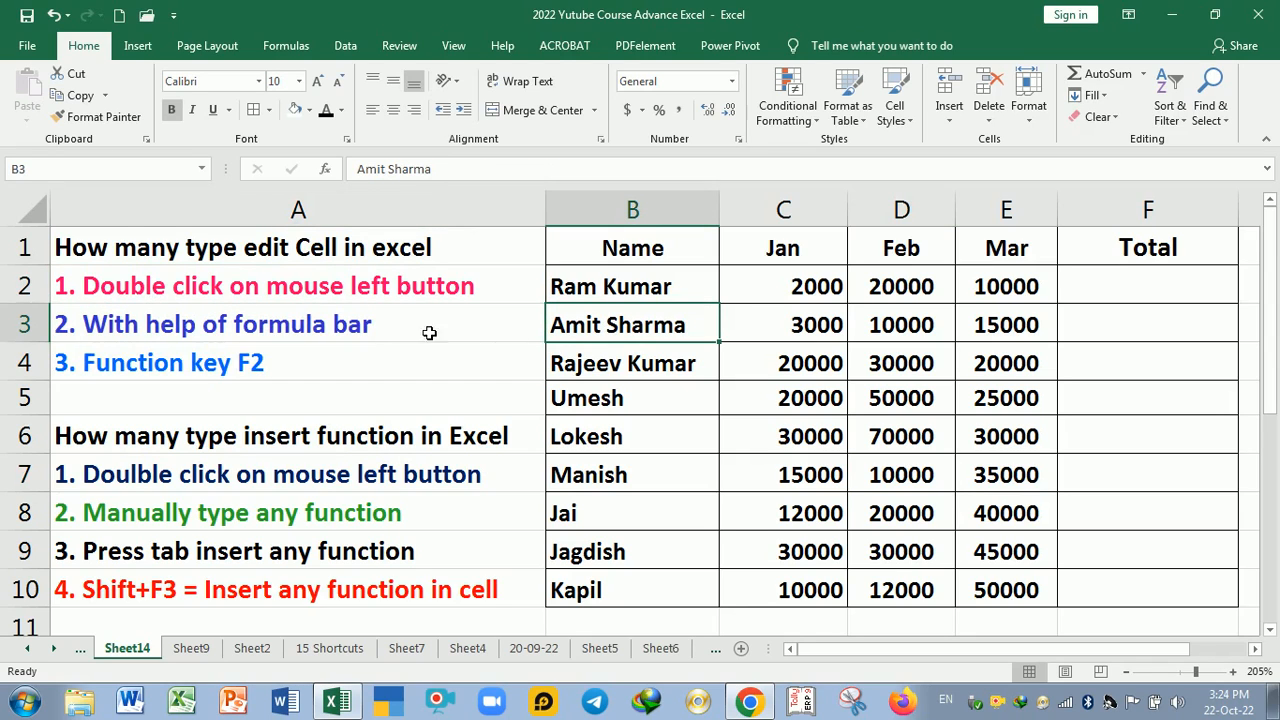
drag(335, 297, 342, 354)
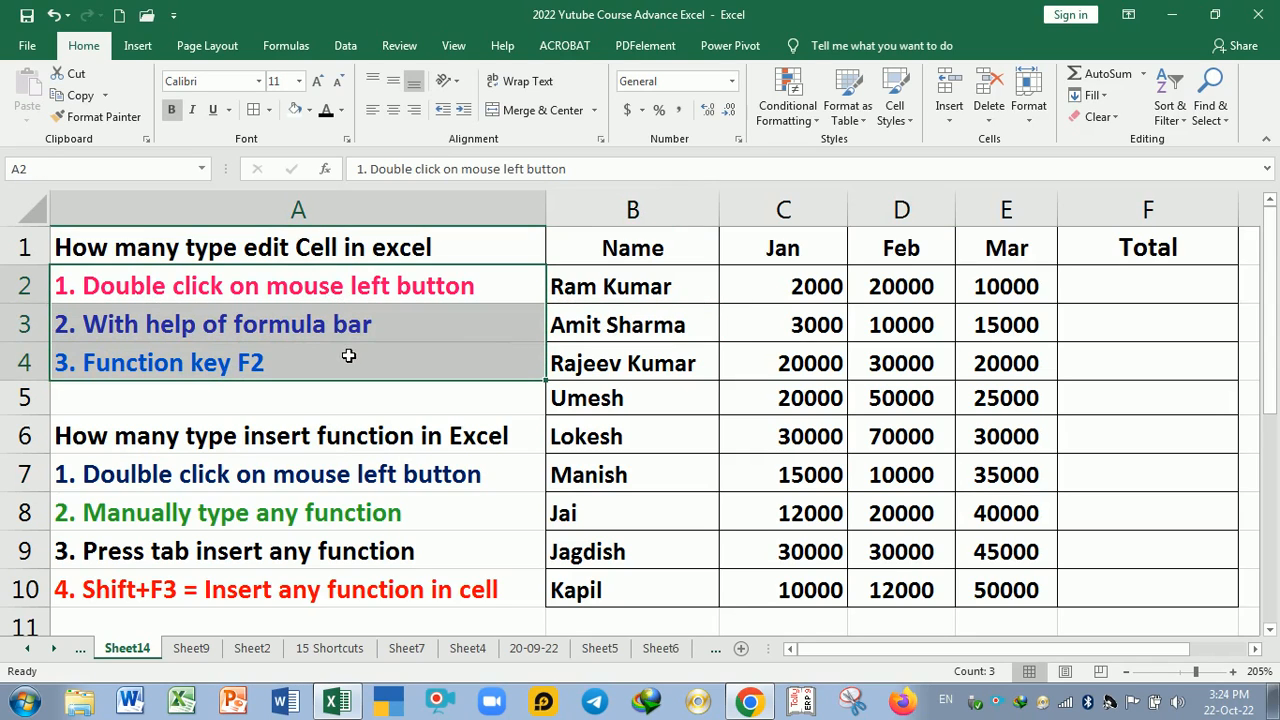
Select the four function insertion methods listed in A7:A10 for review, ending on the first method in A7.
click(664, 330)
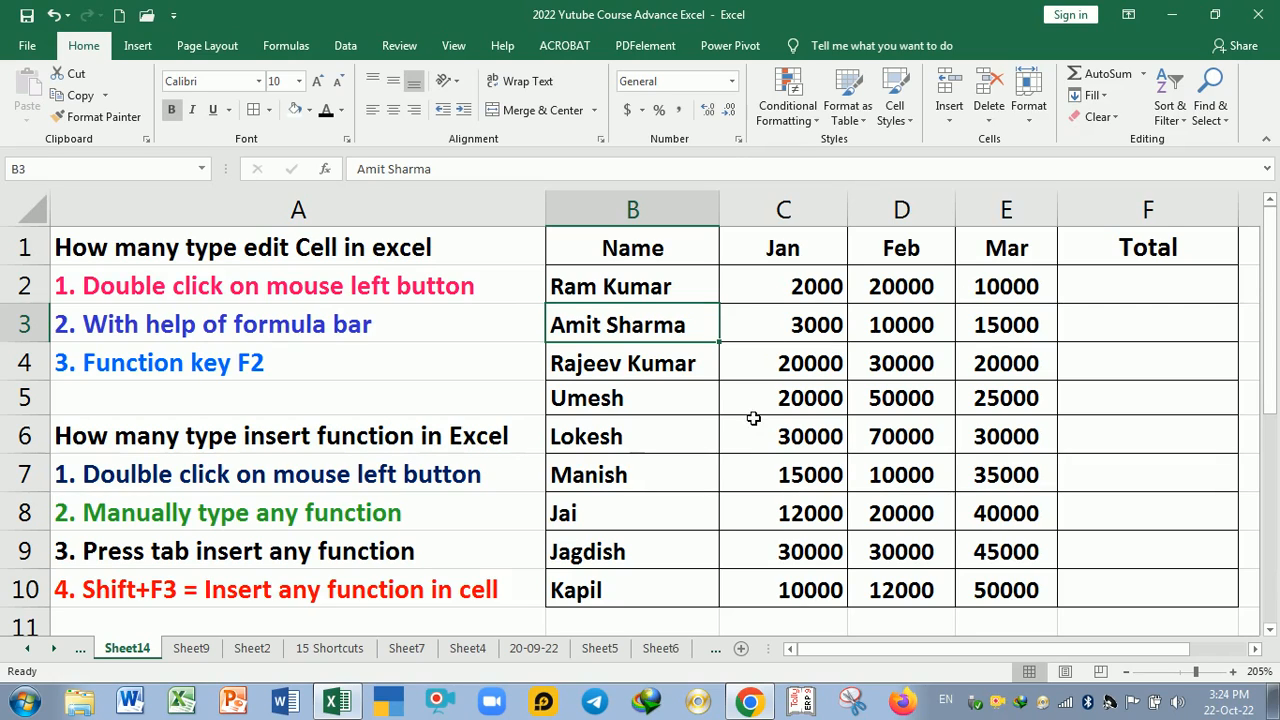
click(830, 378)
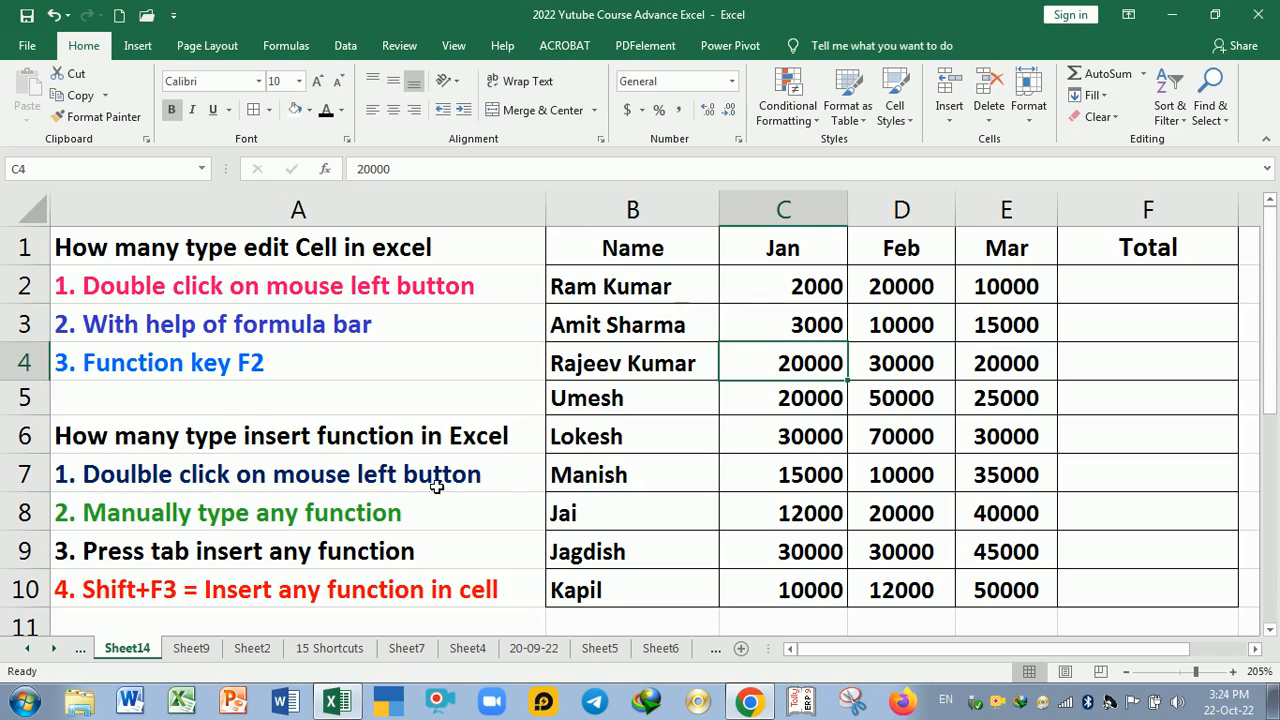
drag(288, 486, 296, 590)
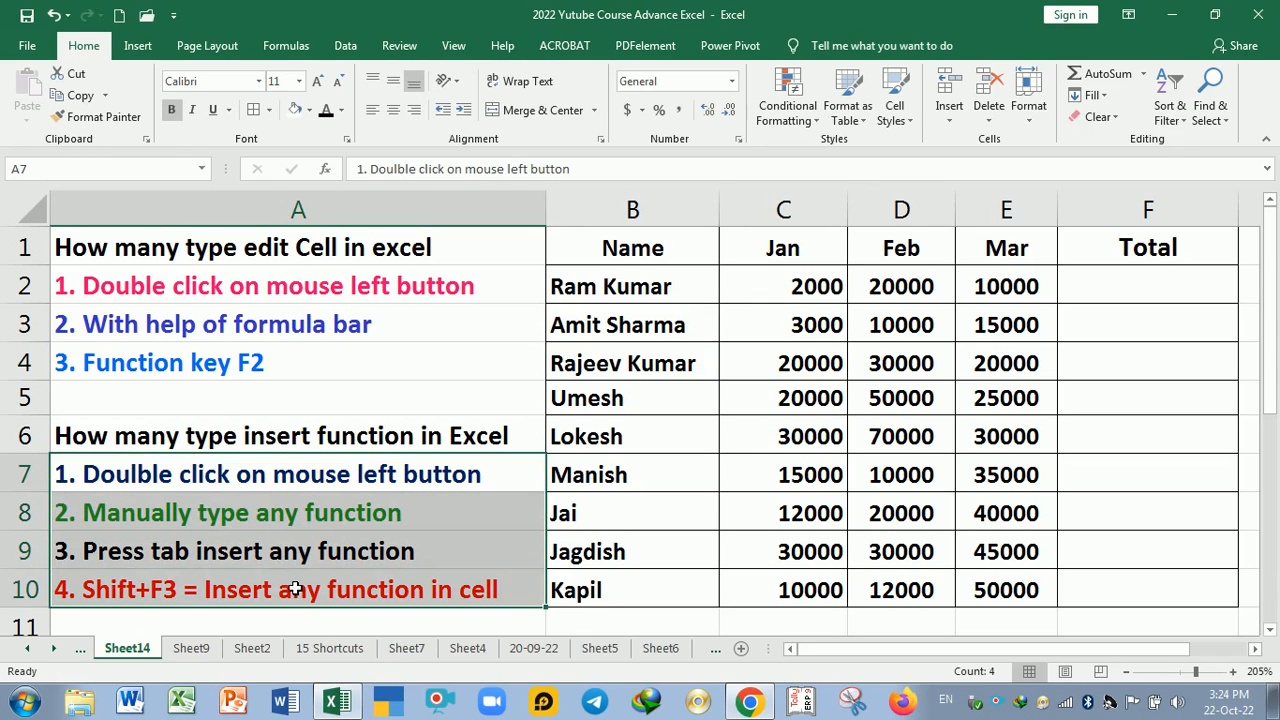
click(222, 484)
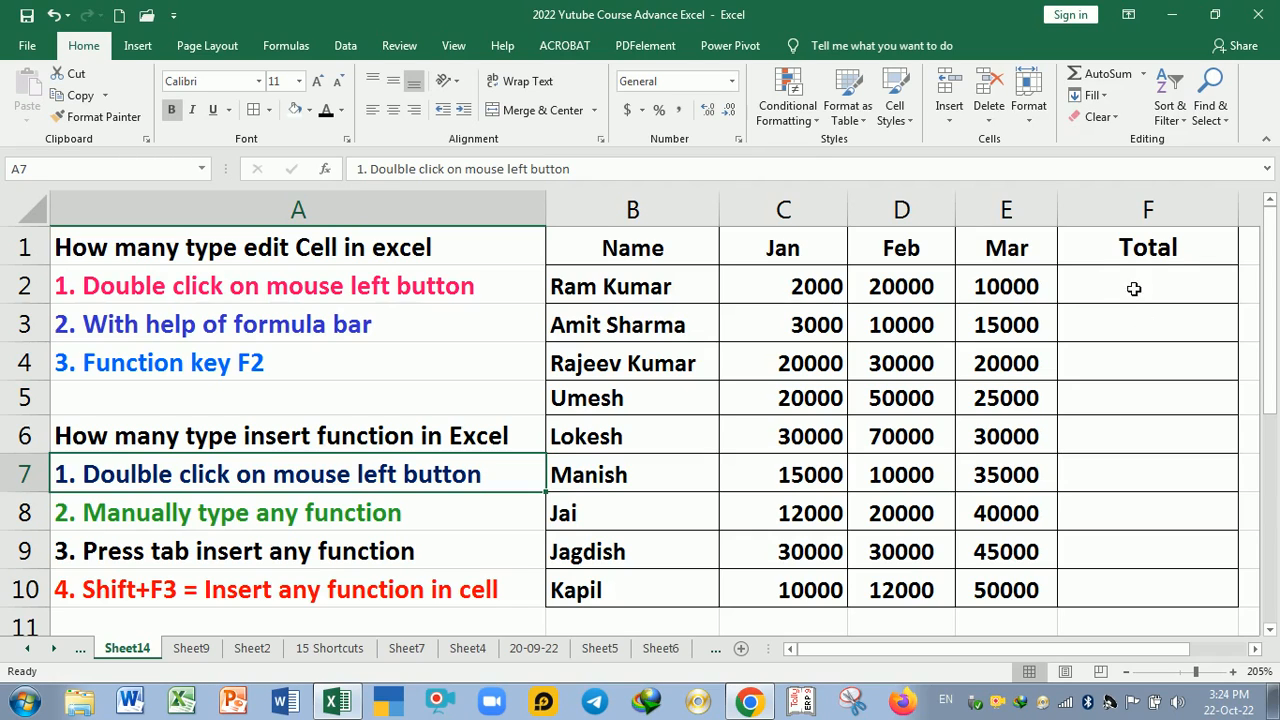
Fill F2:F10 with each row's Jan to Mar total using =SUM(C2:E2), choosing SUM from the suggested functions.
drag(1134, 289, 1132, 587)
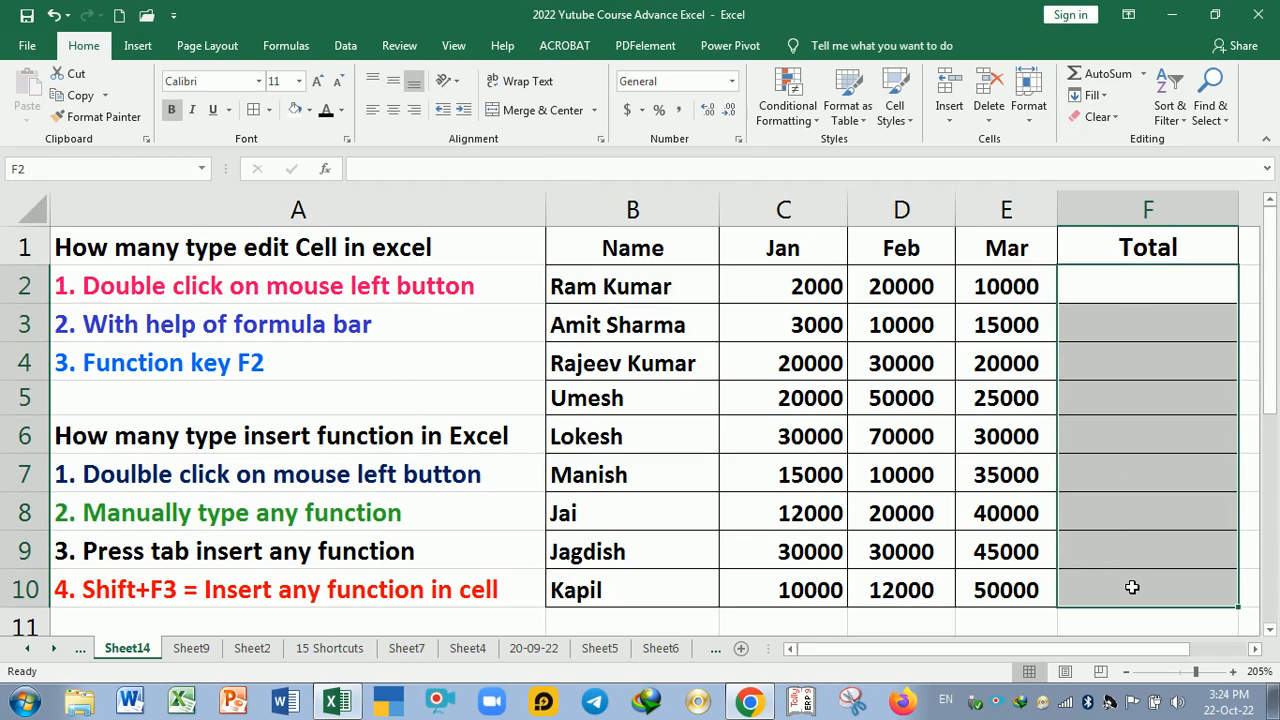
text(=)
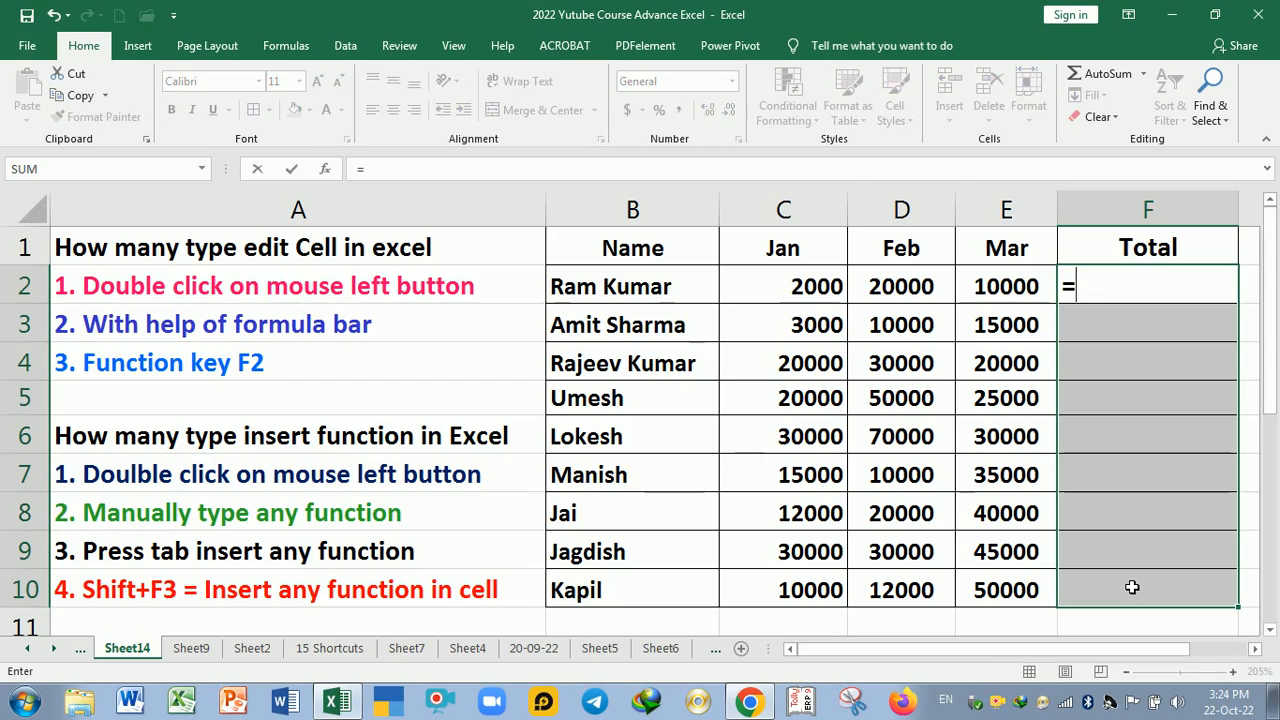
text(sum)
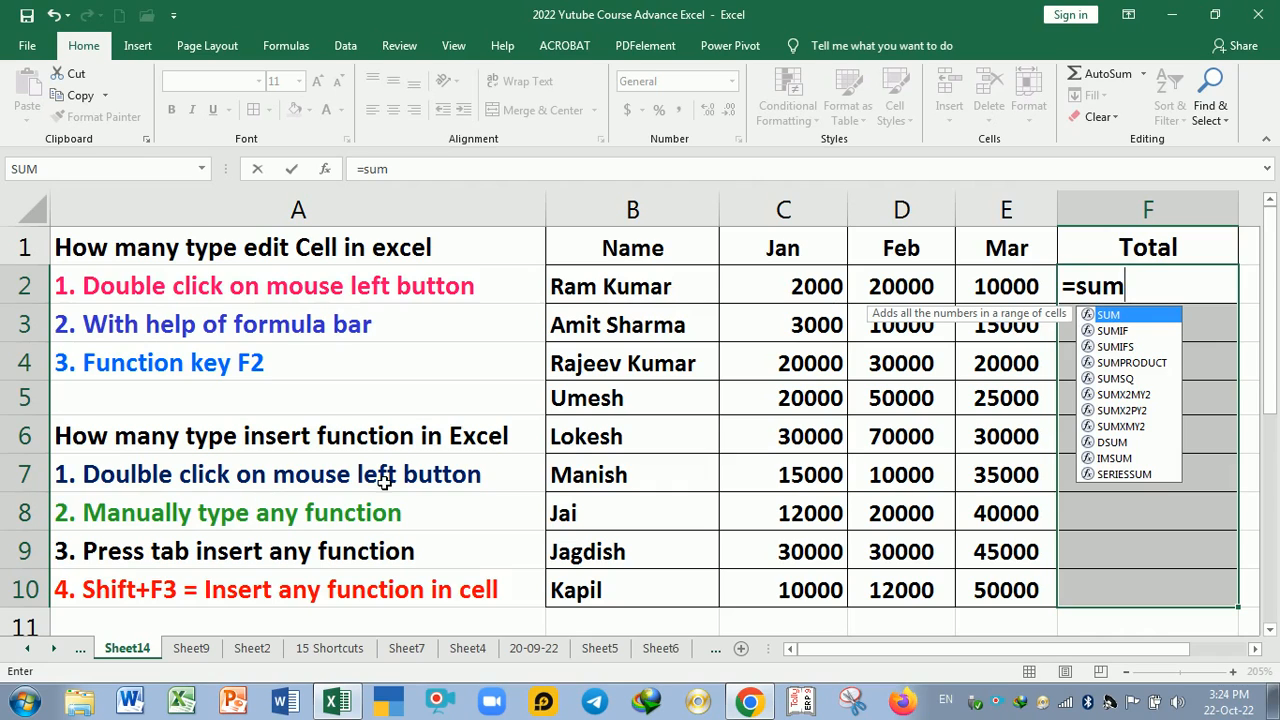
double_click(1112, 315)
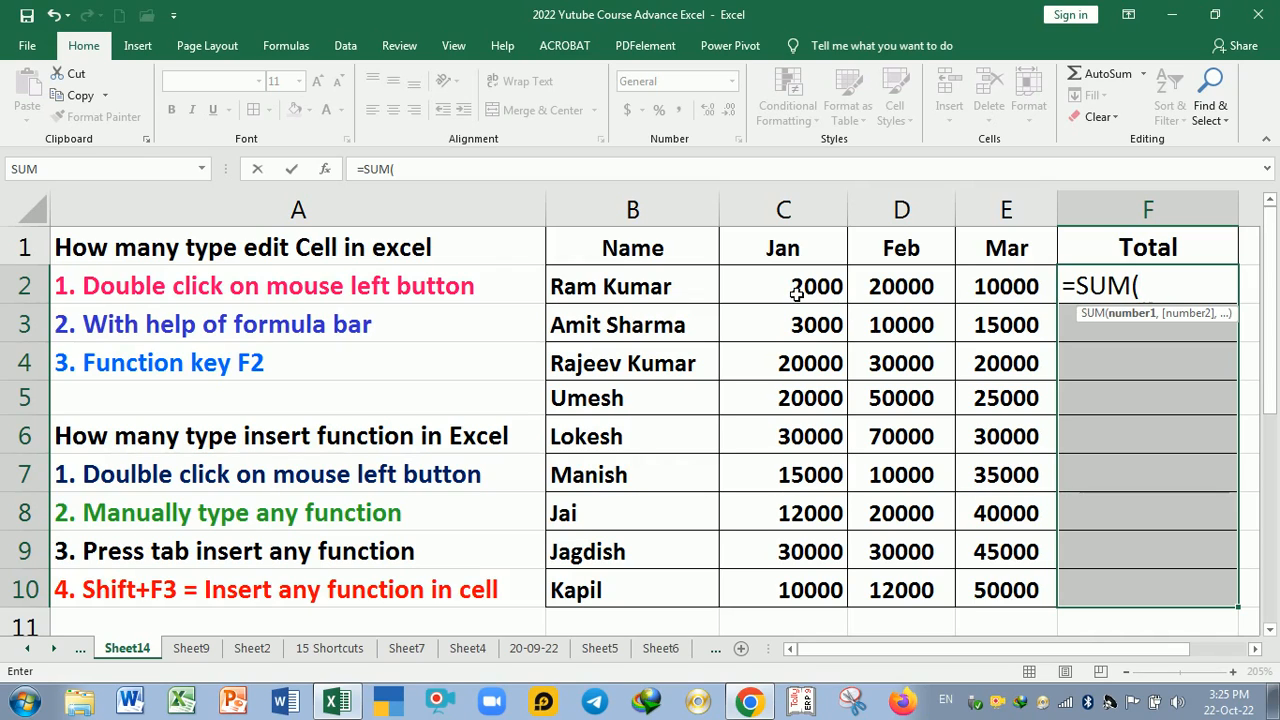
drag(797, 293, 983, 290)
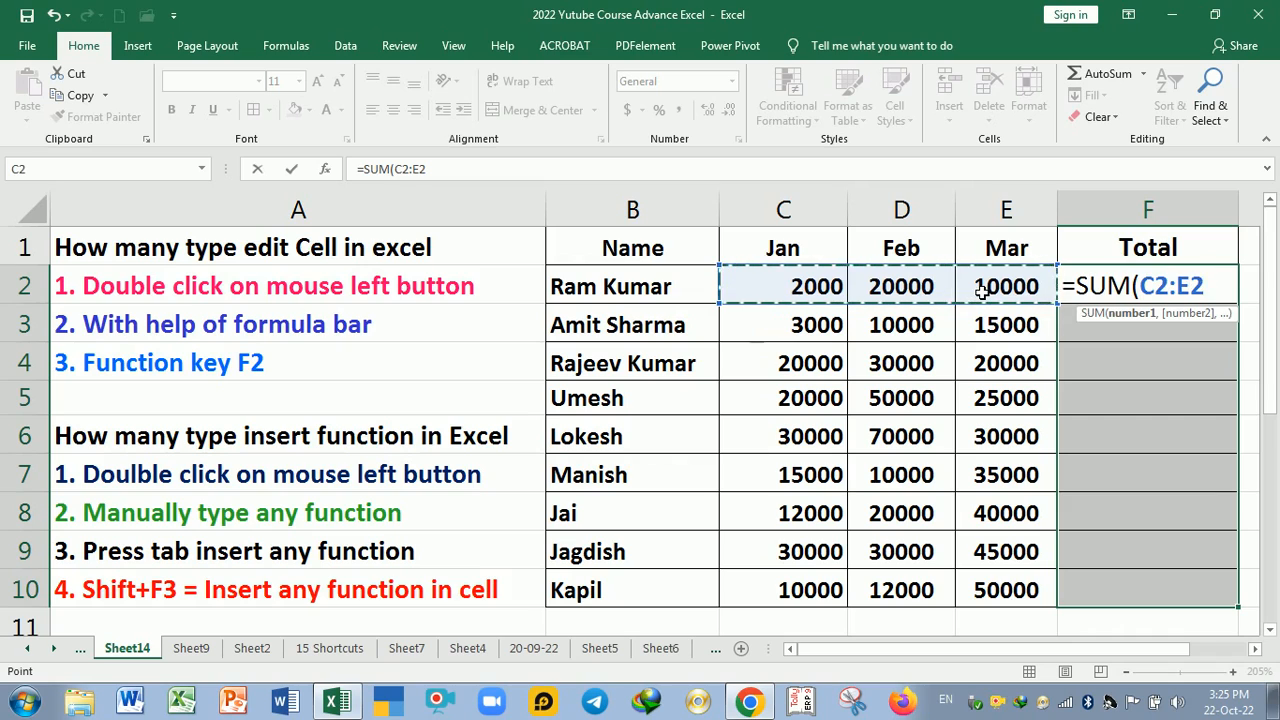
text())
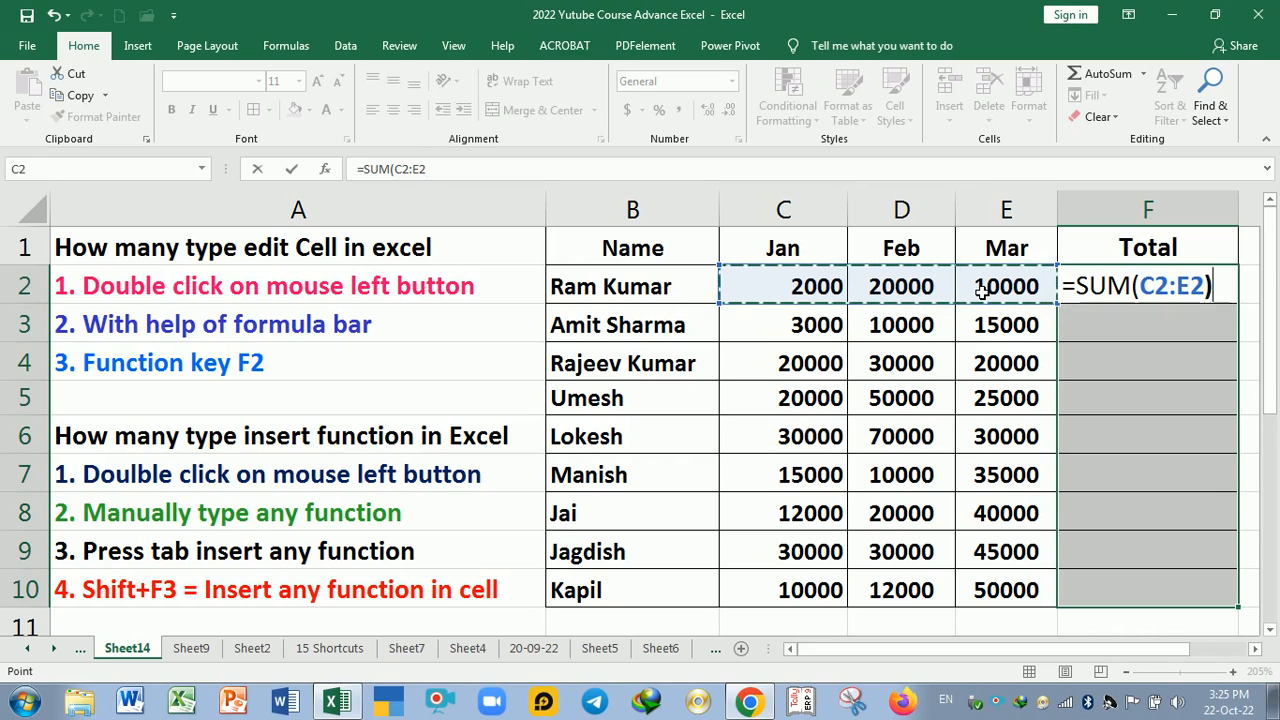
key(ctrl+Return)
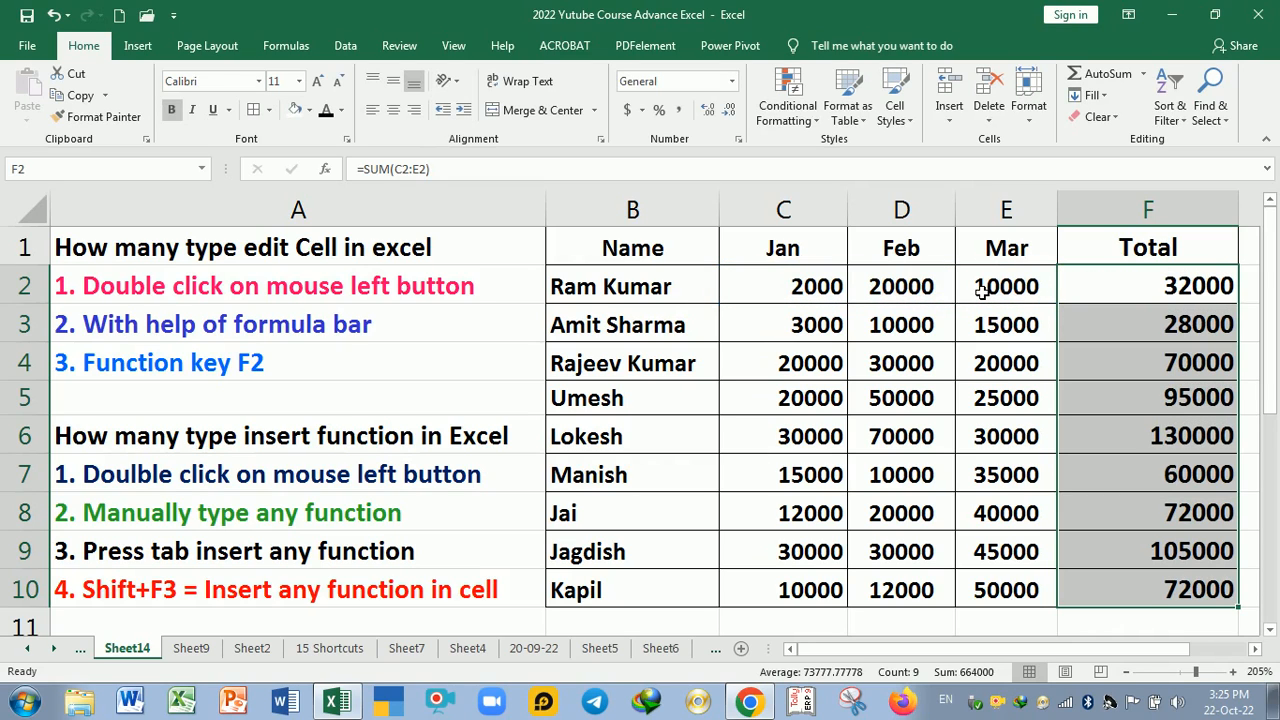
Clear all the totals in F2:F10.
click(1173, 375)
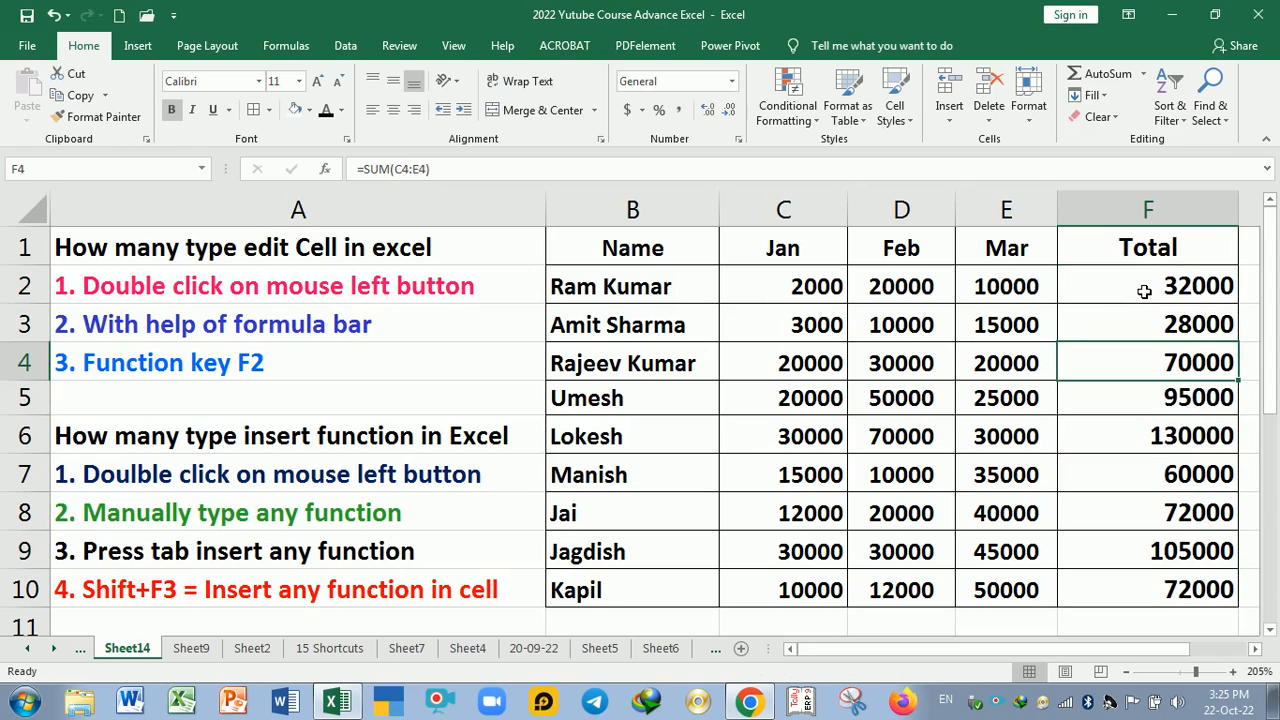
drag(1144, 291, 1146, 582)
key(Delete)
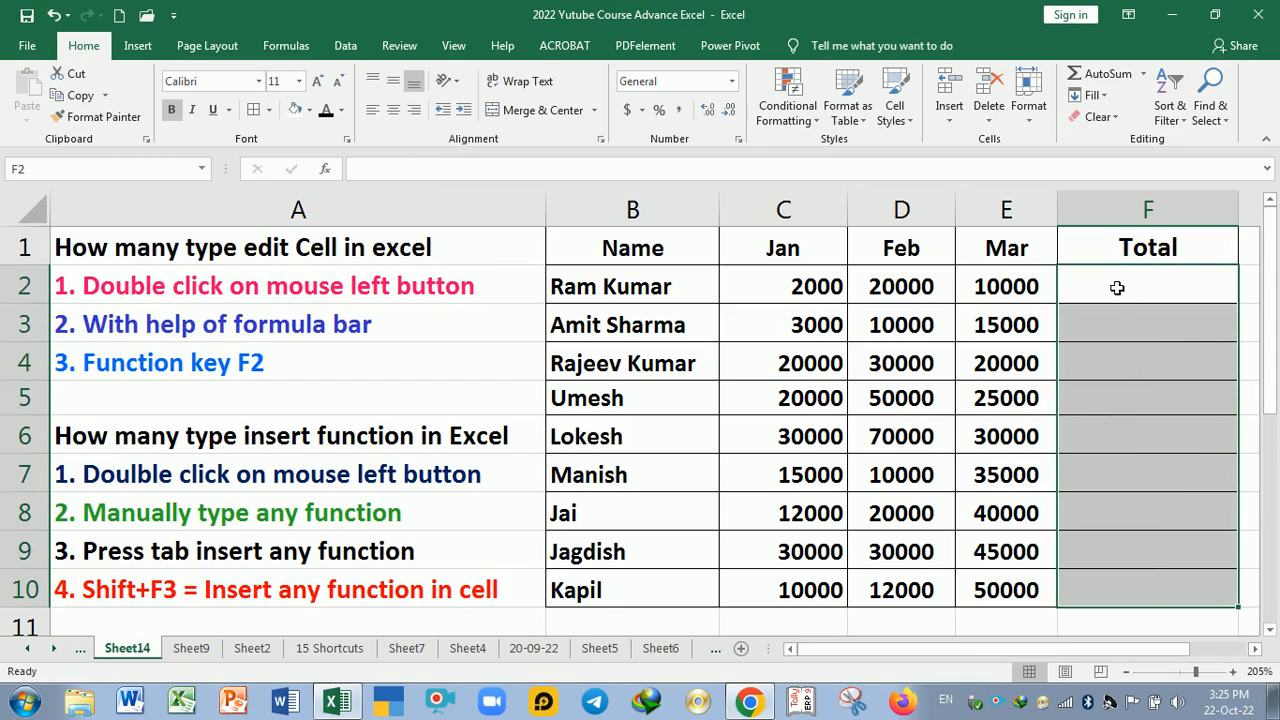
Fill the whole range F2:F10 with =sum(C2:E2), writing the function name and opening bracket manually.
drag(1118, 288, 1139, 593)
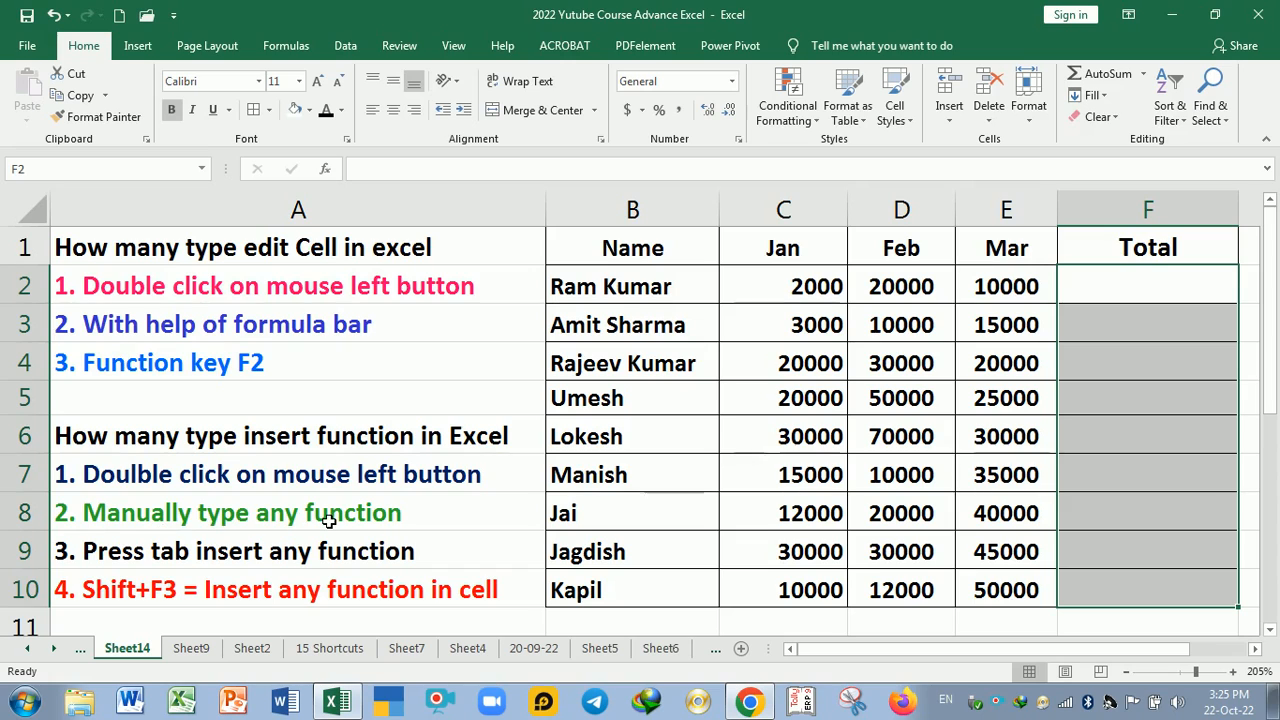
text(=)
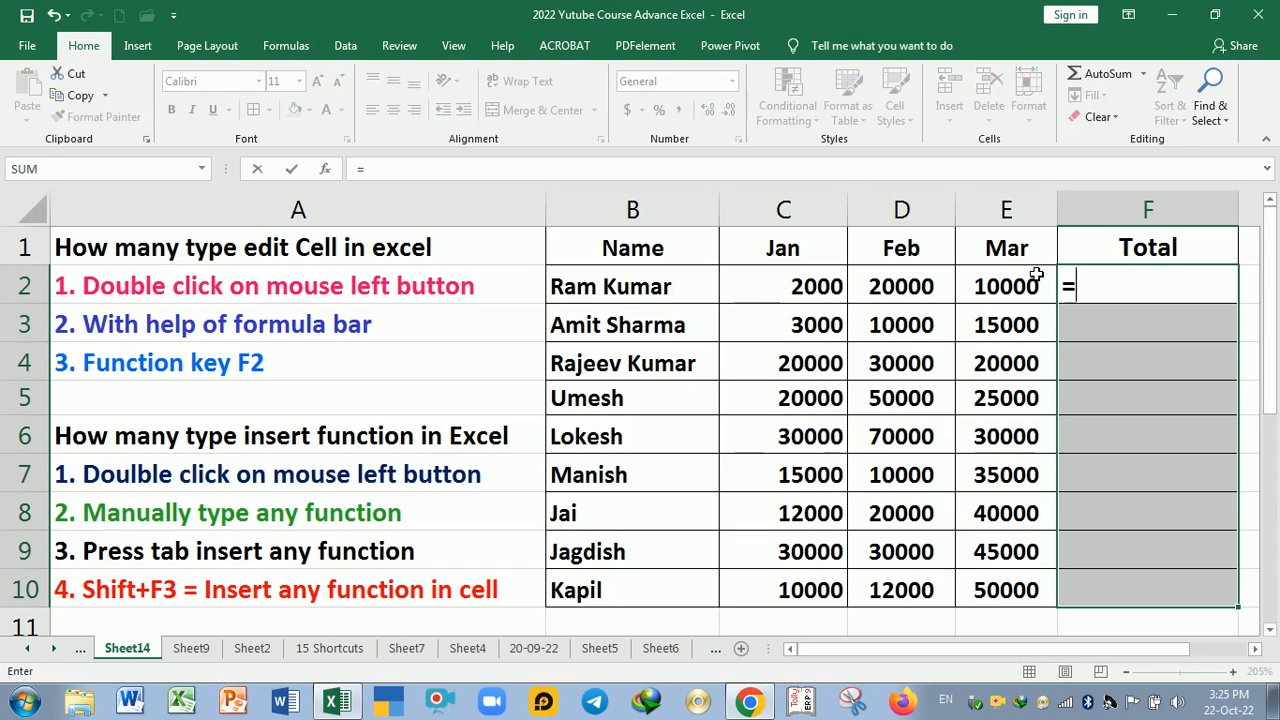
text(sum)
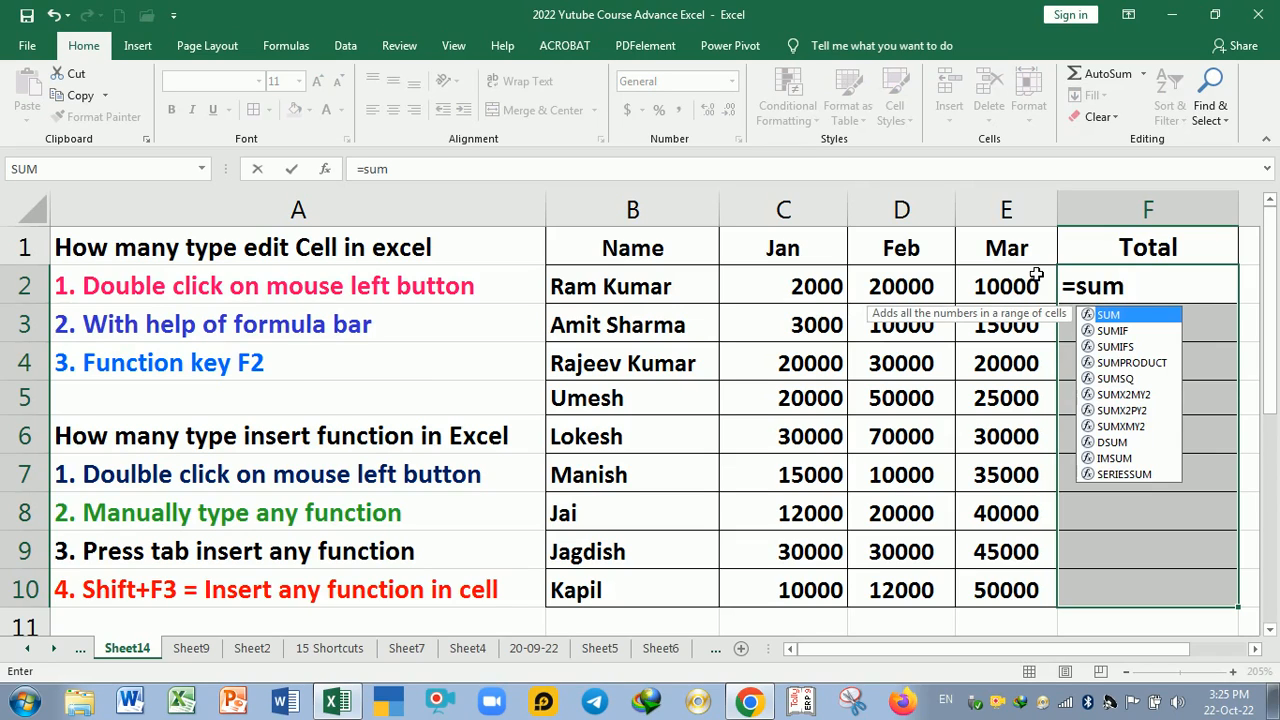
text(()
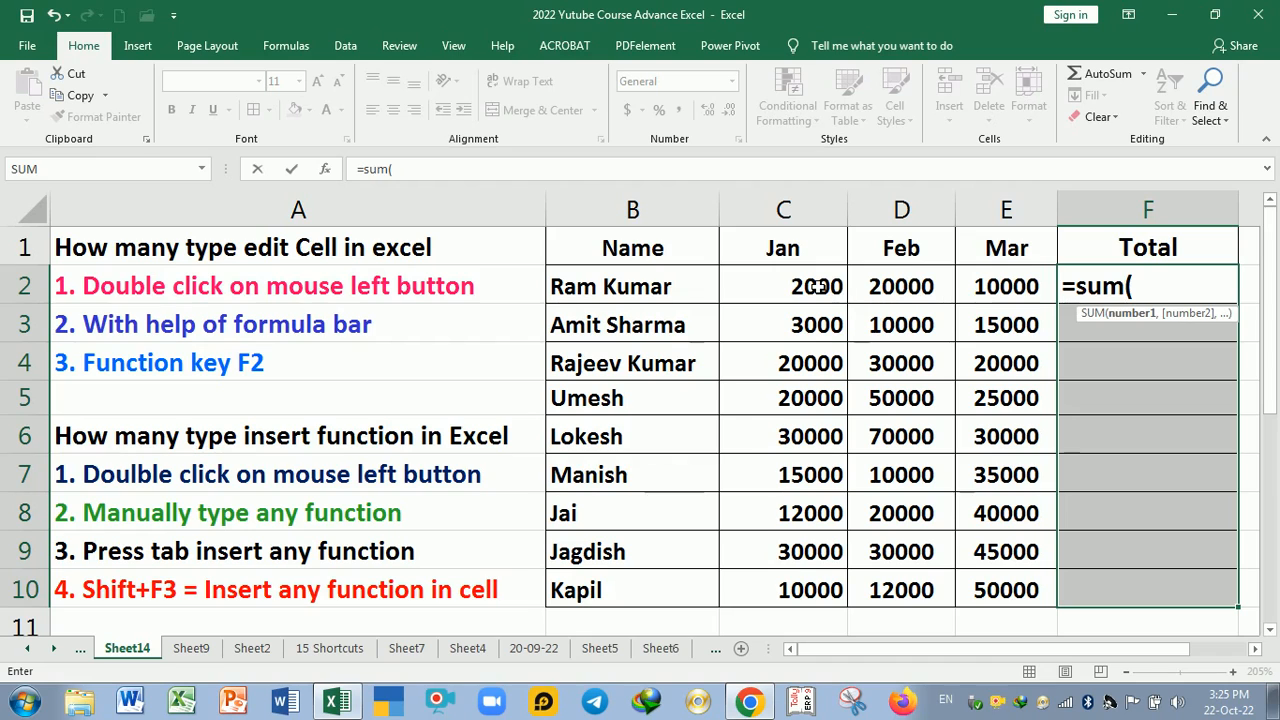
drag(814, 286, 1025, 286)
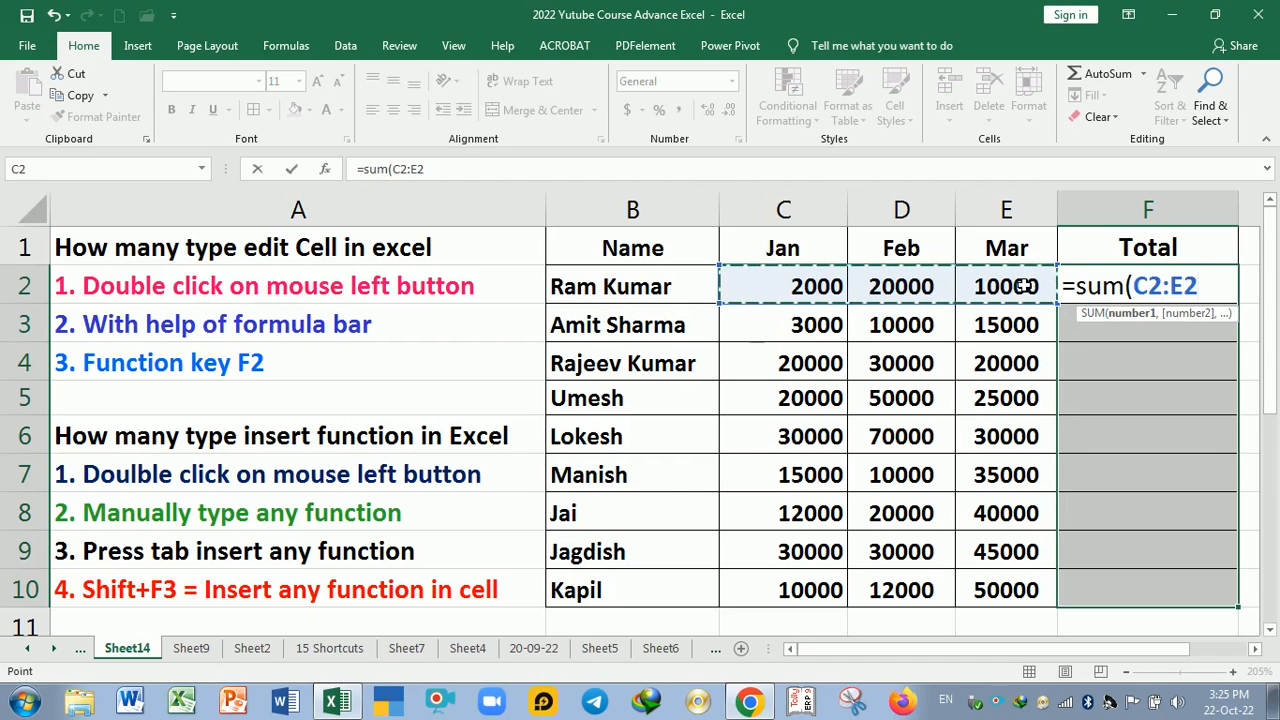
key(ctrl+Return)
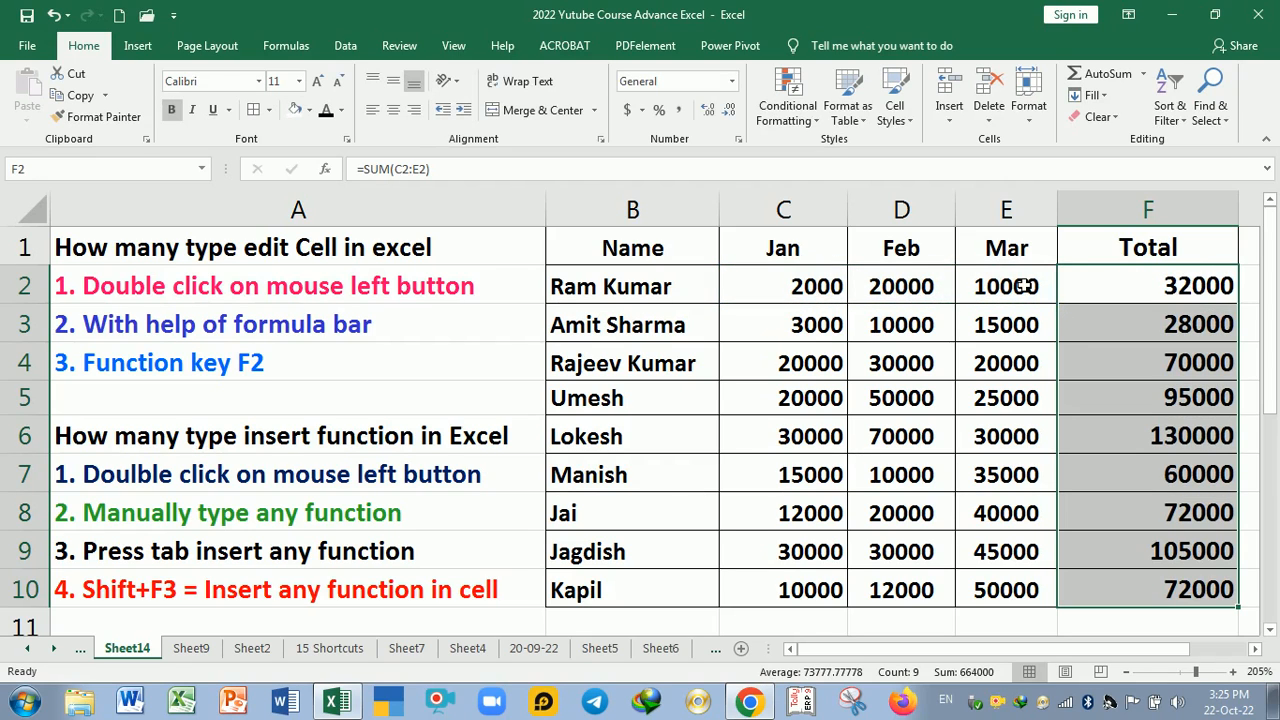
Clear F2:F10 and refill it with =SUM(C2:E2), autocompleting the function name from the highlighted suggestion.
key(Delete)
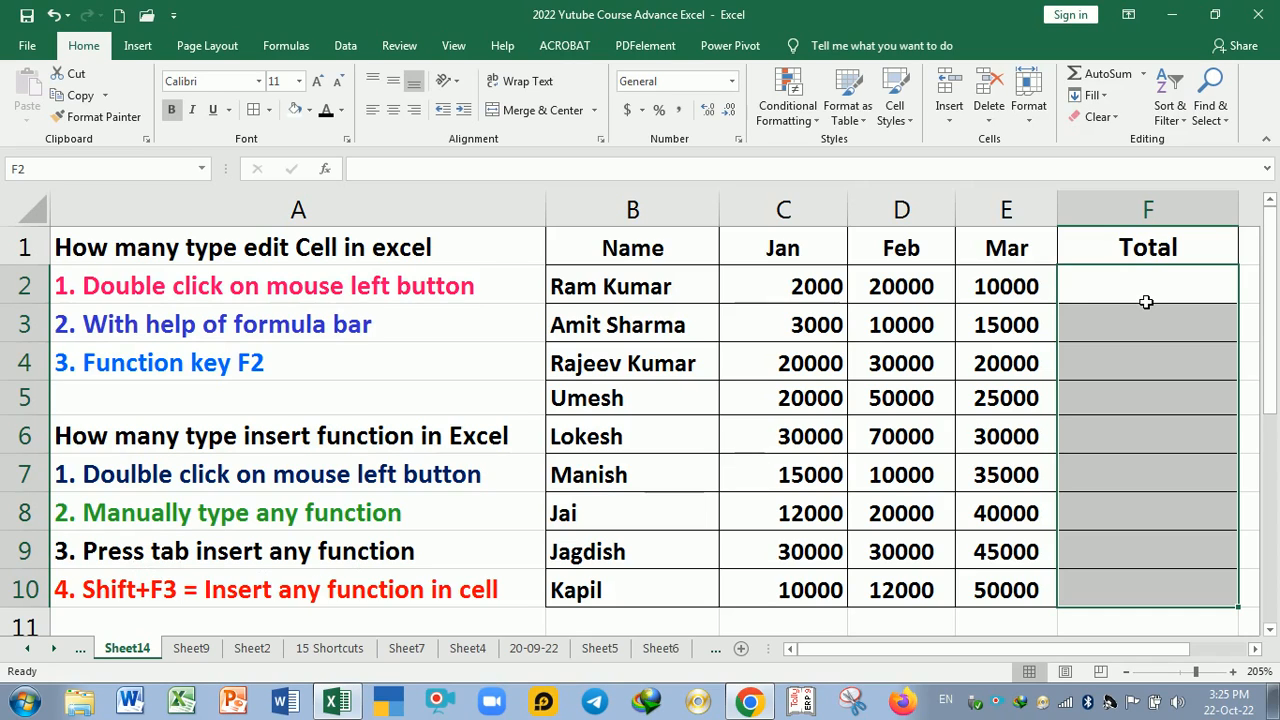
text(=su)
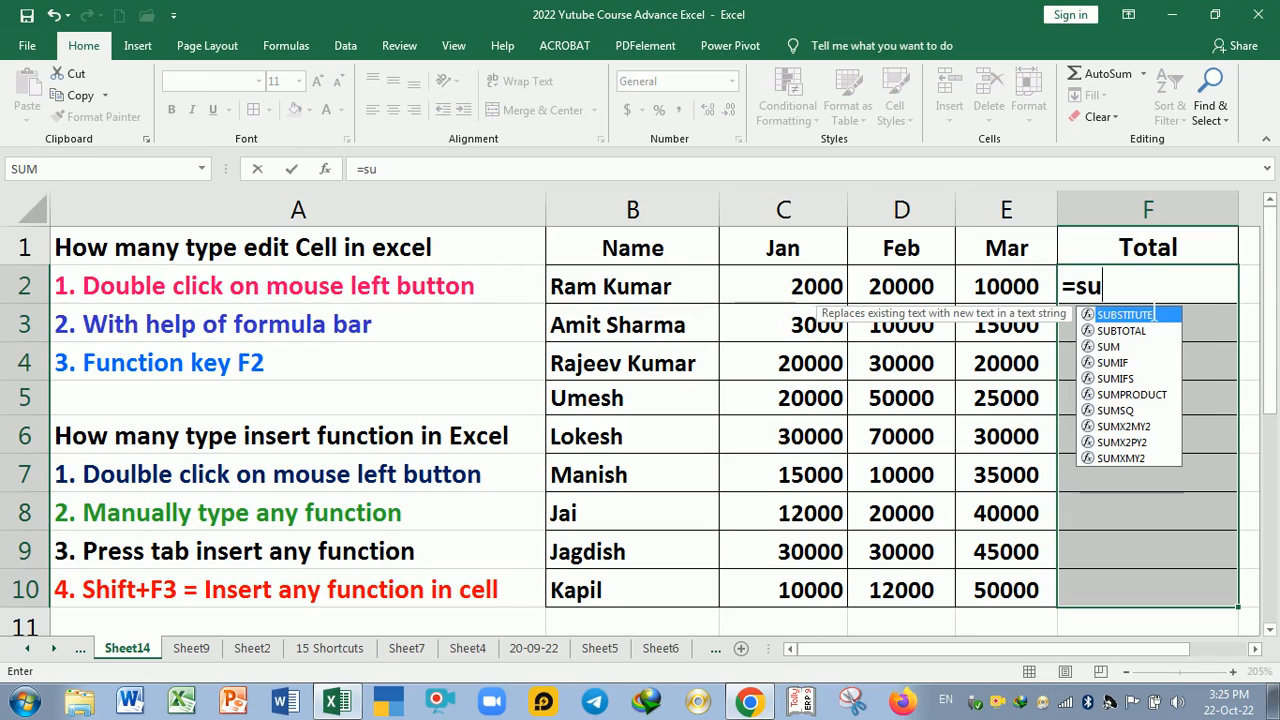
text(m)
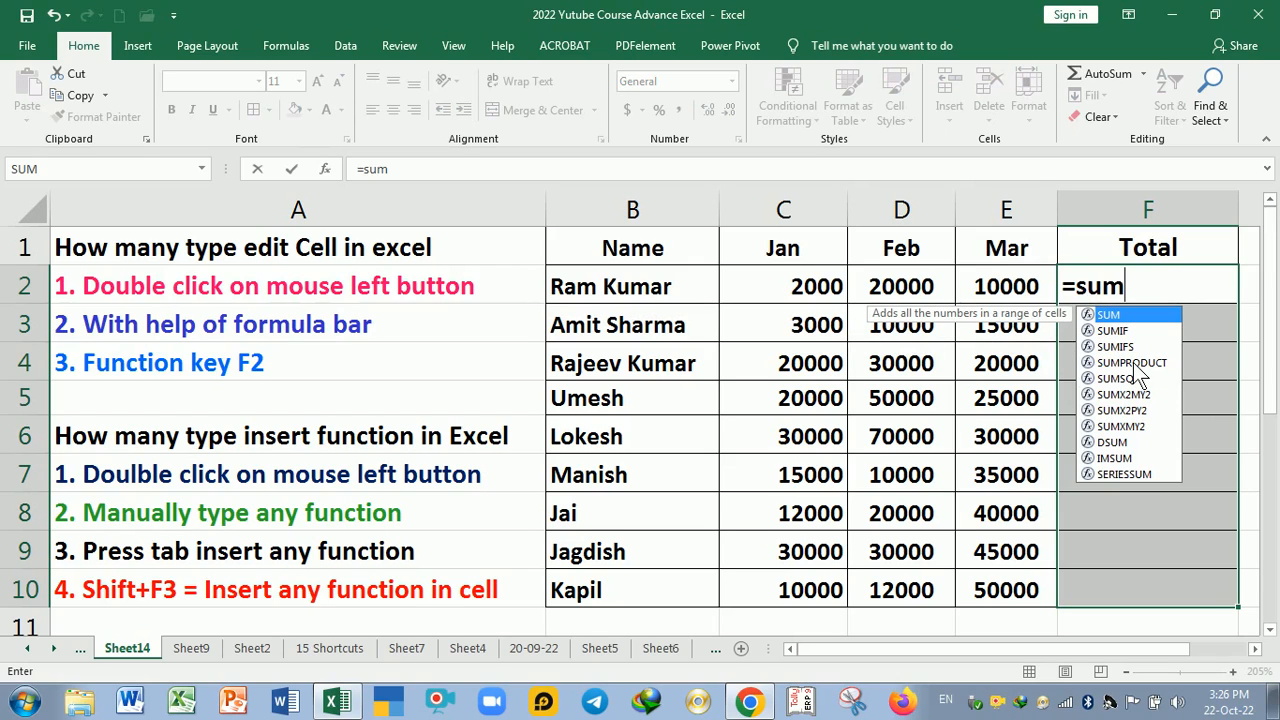
key(Tab)
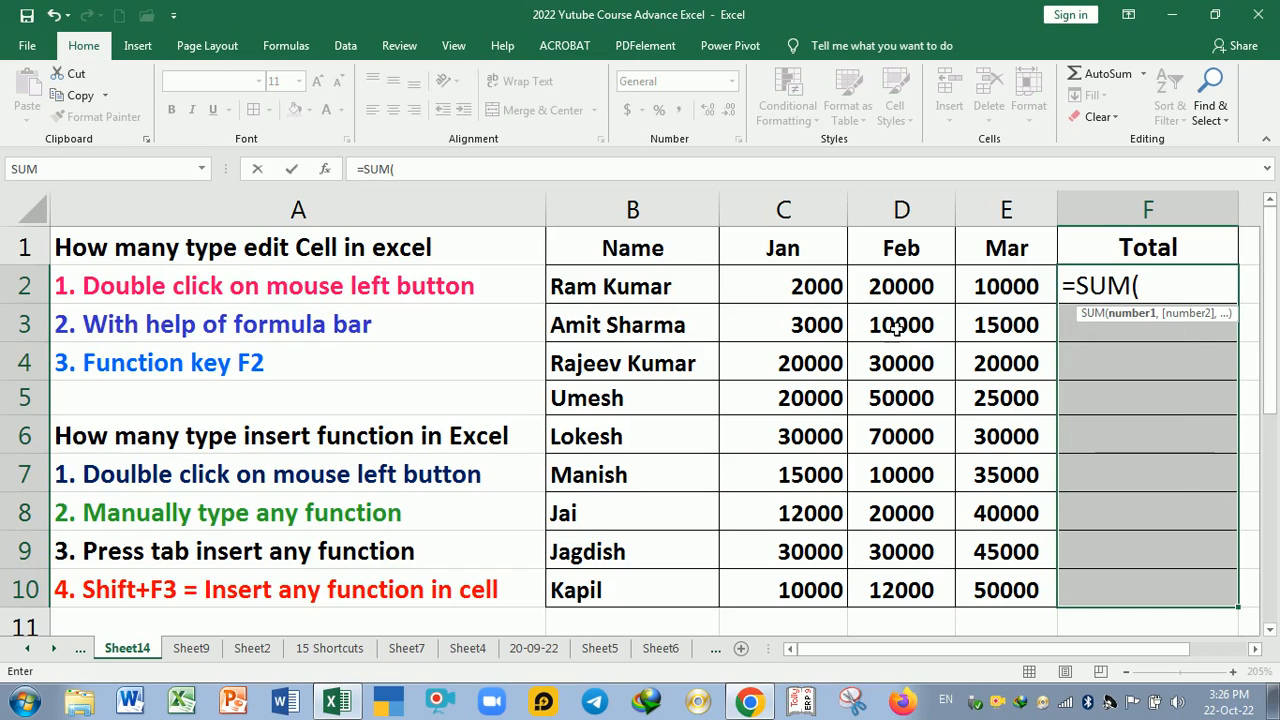
drag(797, 291, 997, 290)
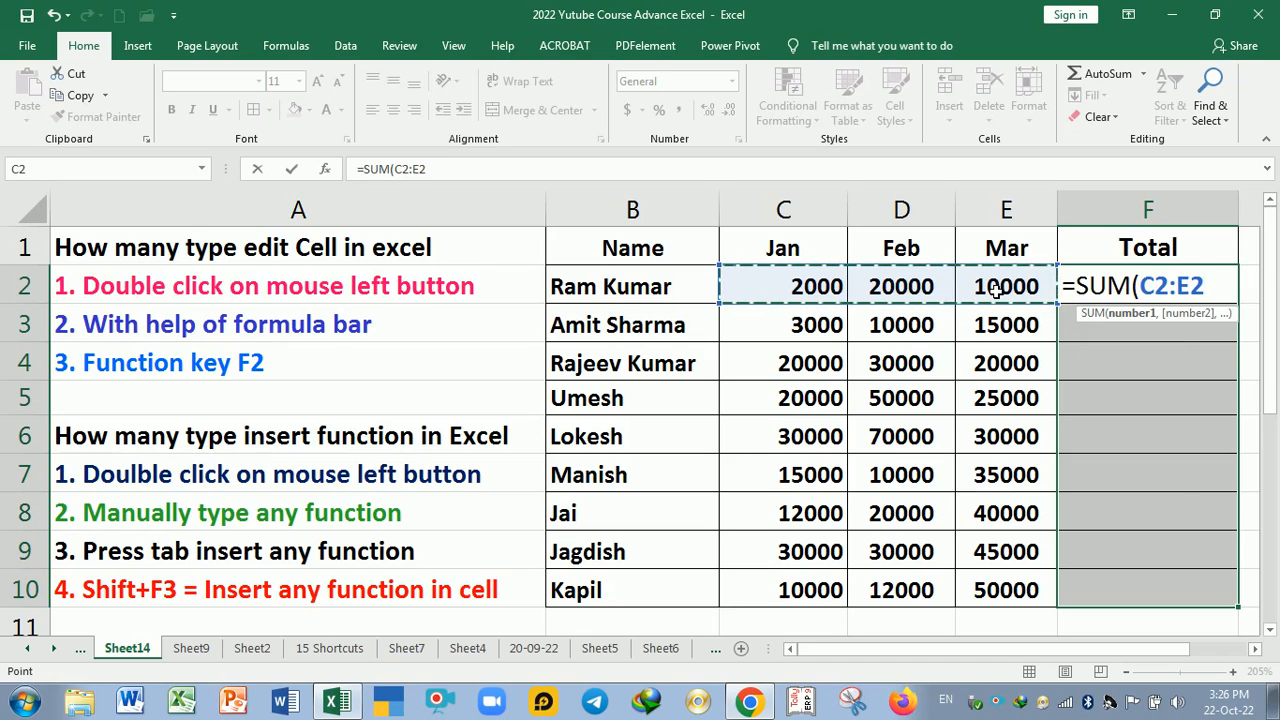
key(ctrl+Return)
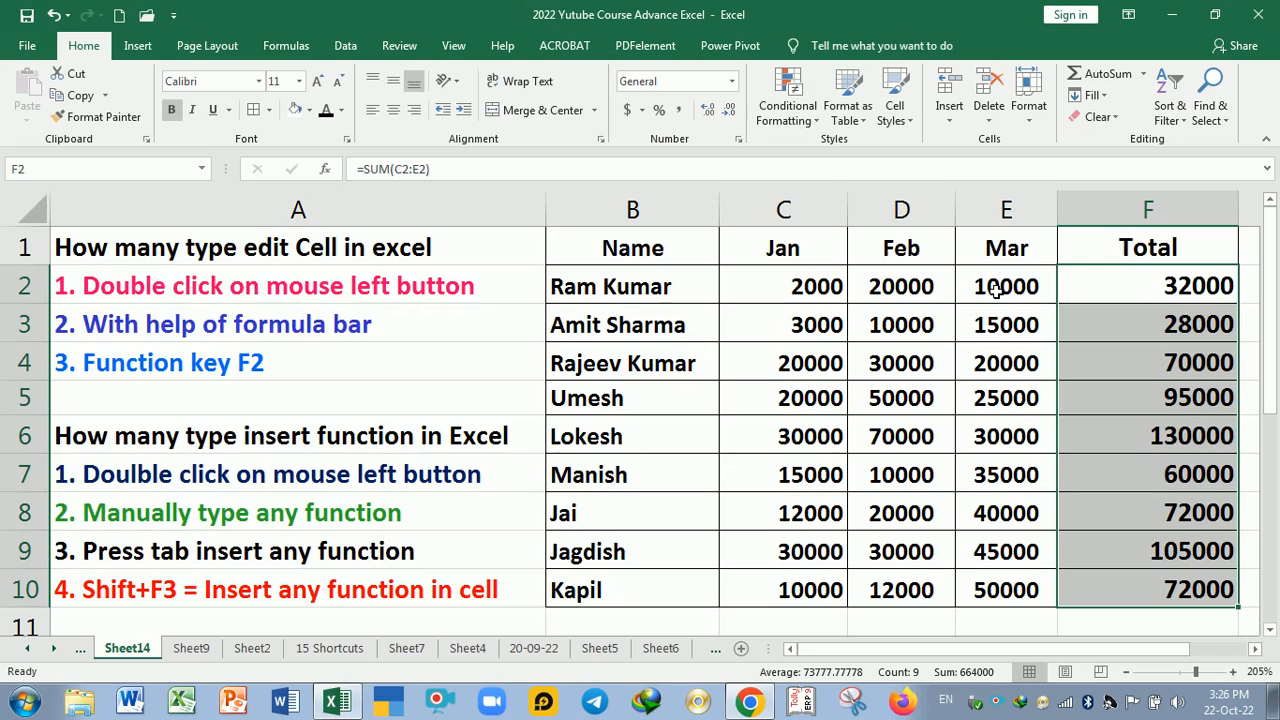
Clear the totals in F2:F10 and insert the AVERAGE function for C2:E2 in F2 through the Insert Function dialog.
key(Delete)
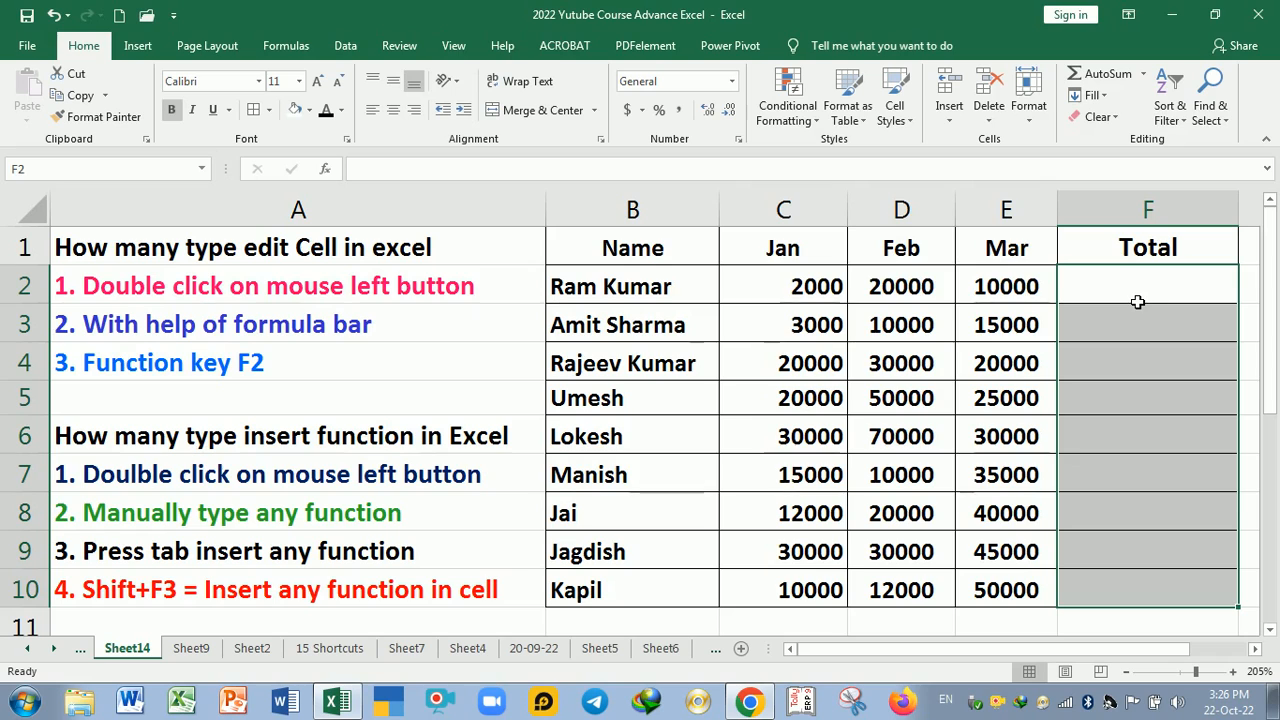
key(shift+F3)
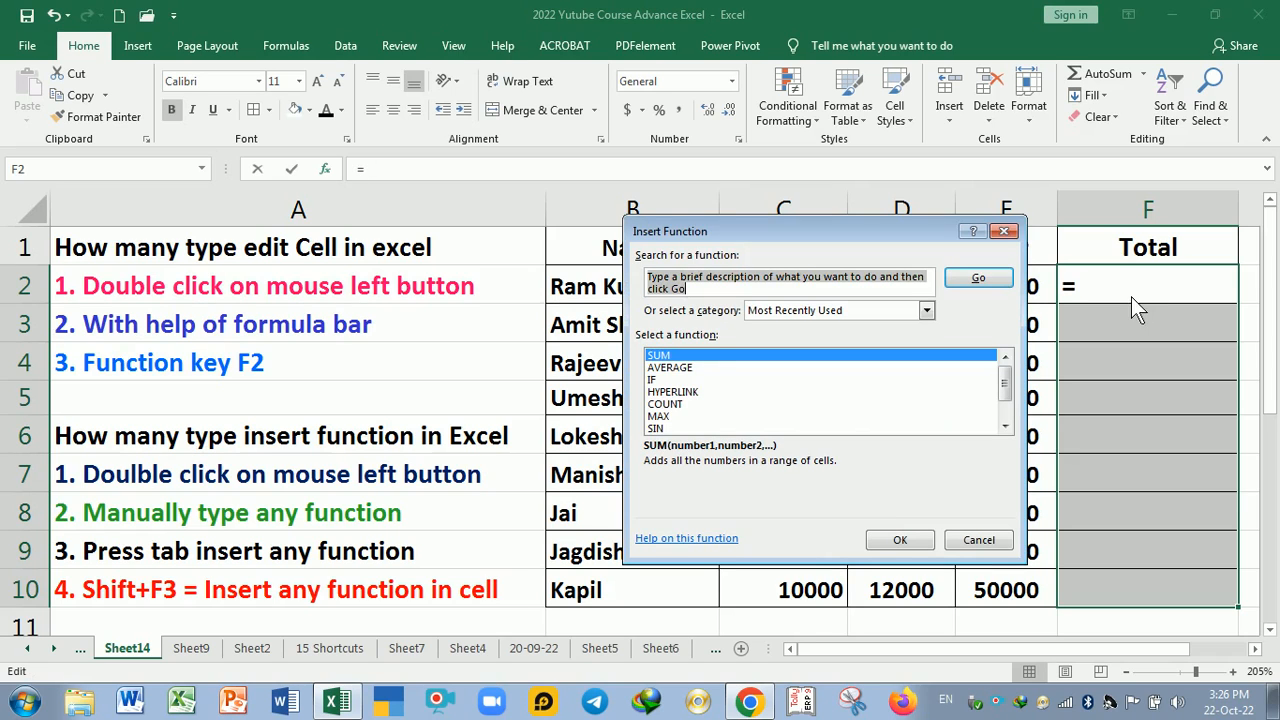
click(683, 368)
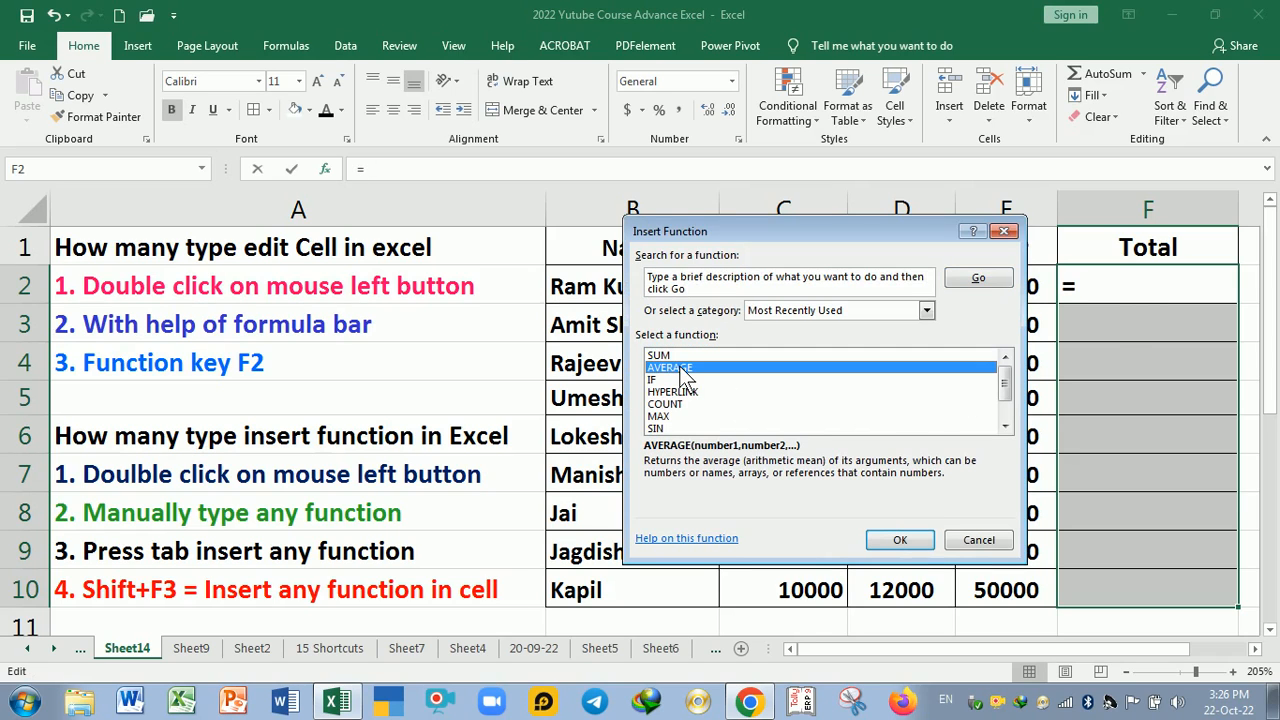
click(900, 540)
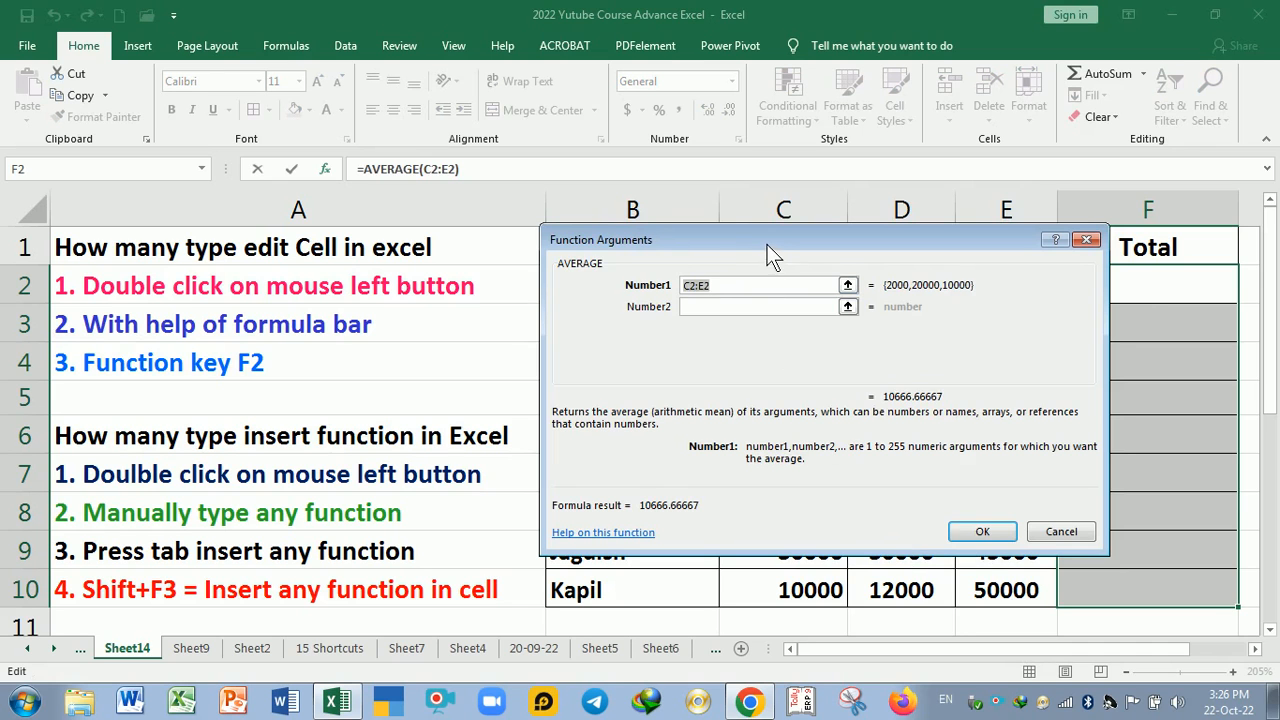
drag(767, 244, 370, 226)
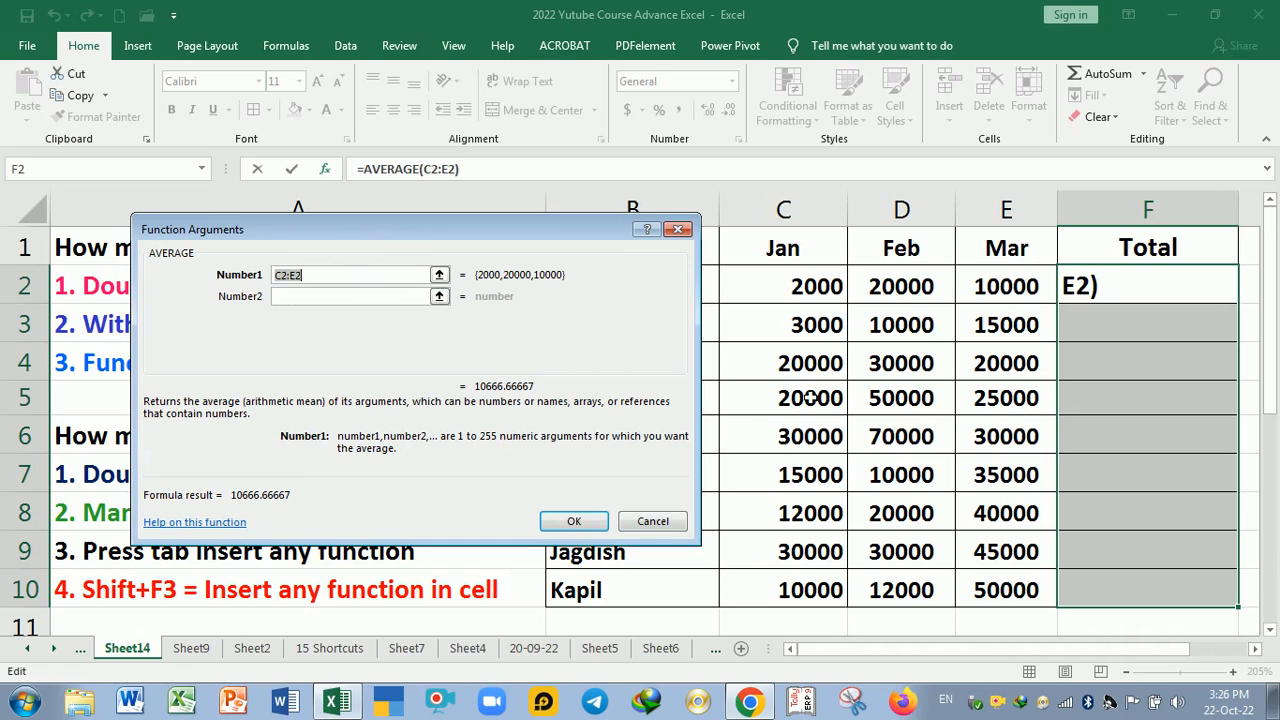
click(573, 522)
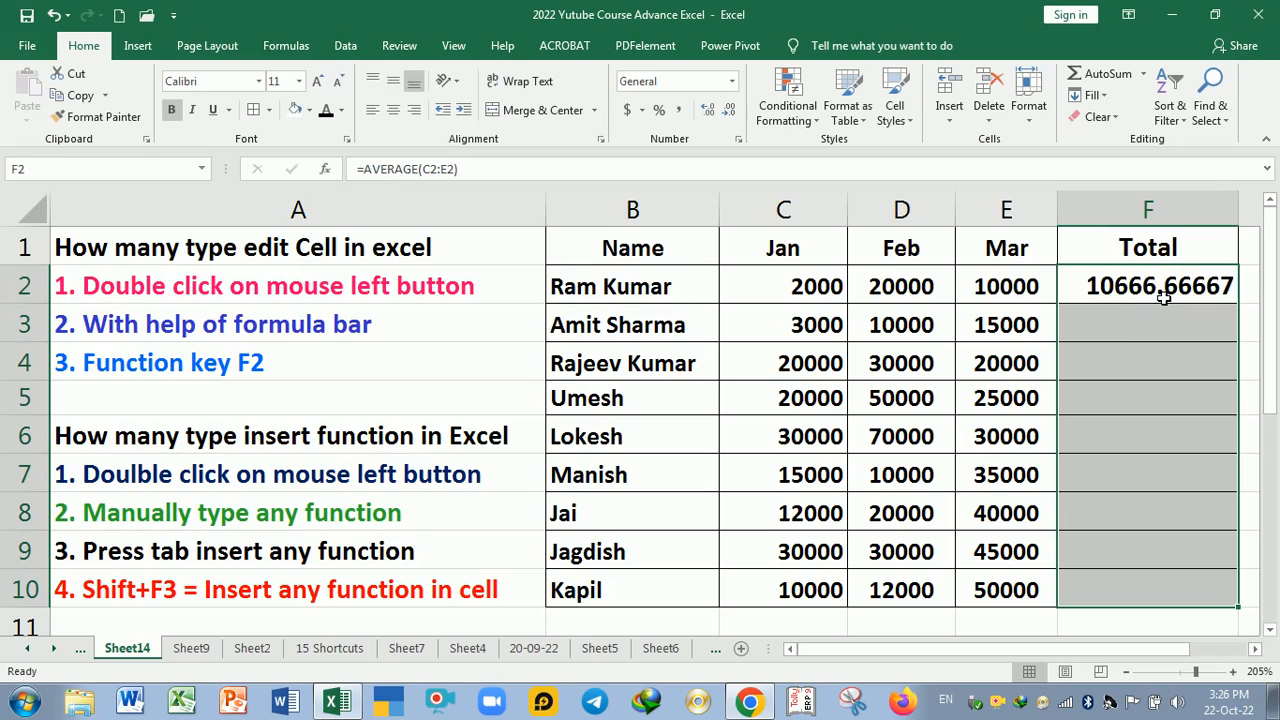
Fill the AVERAGE formula from F2 down through F10.
click(1218, 286)
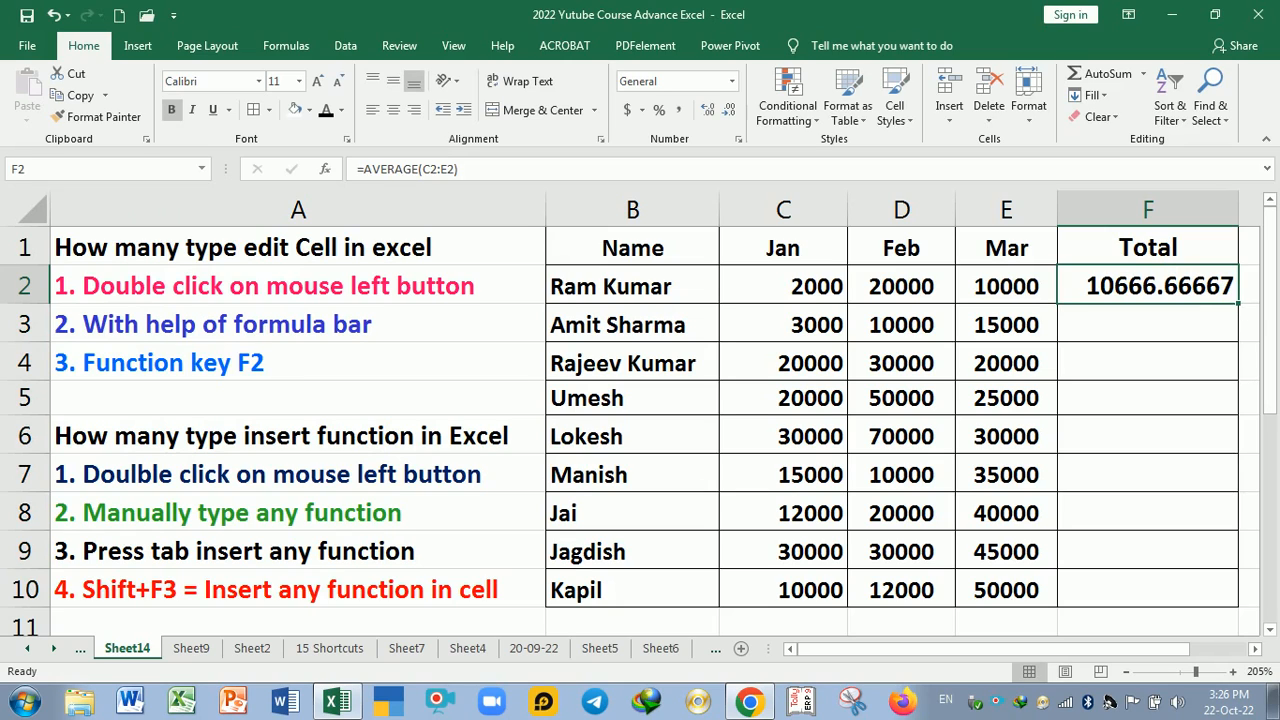
drag(1248, 310, 1248, 310)
double_click(1248, 310)
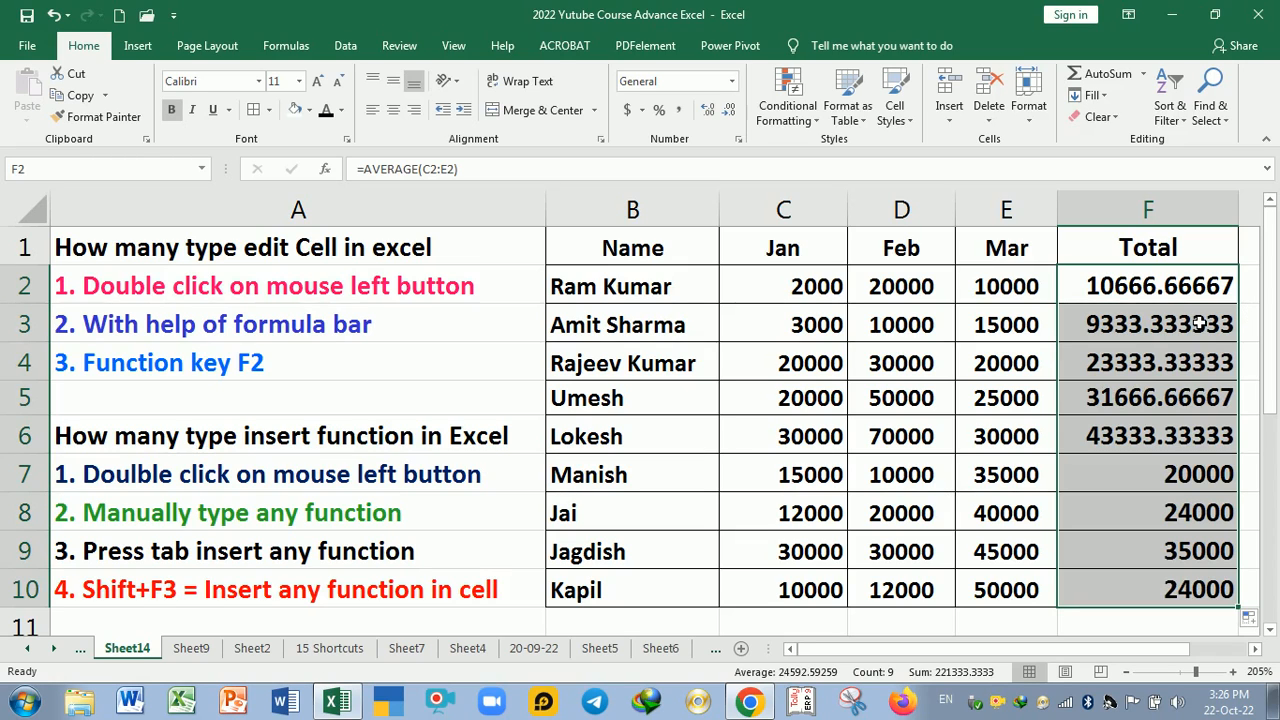
Reduce the decimals of the averages in F2:F10 until they display as whole numbers.
drag(1200, 290, 1226, 592)
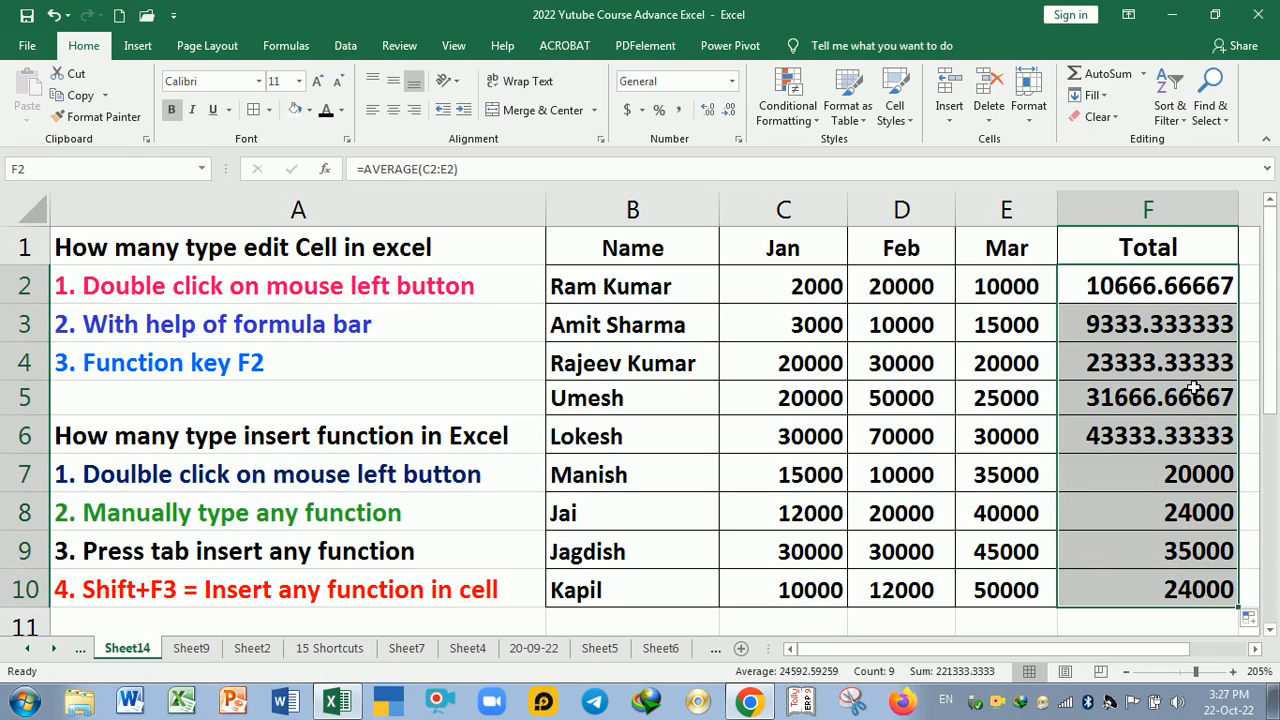
click(729, 110)
click(729, 110)
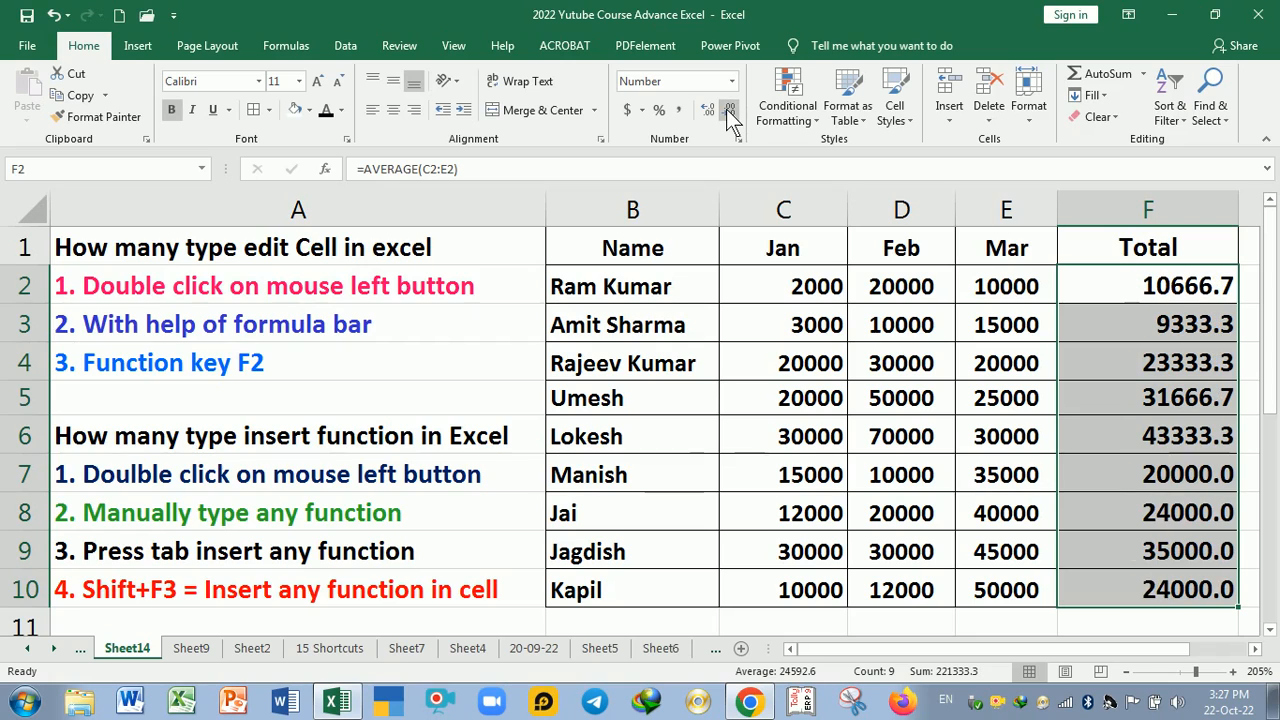
click(729, 110)
click(1130, 325)
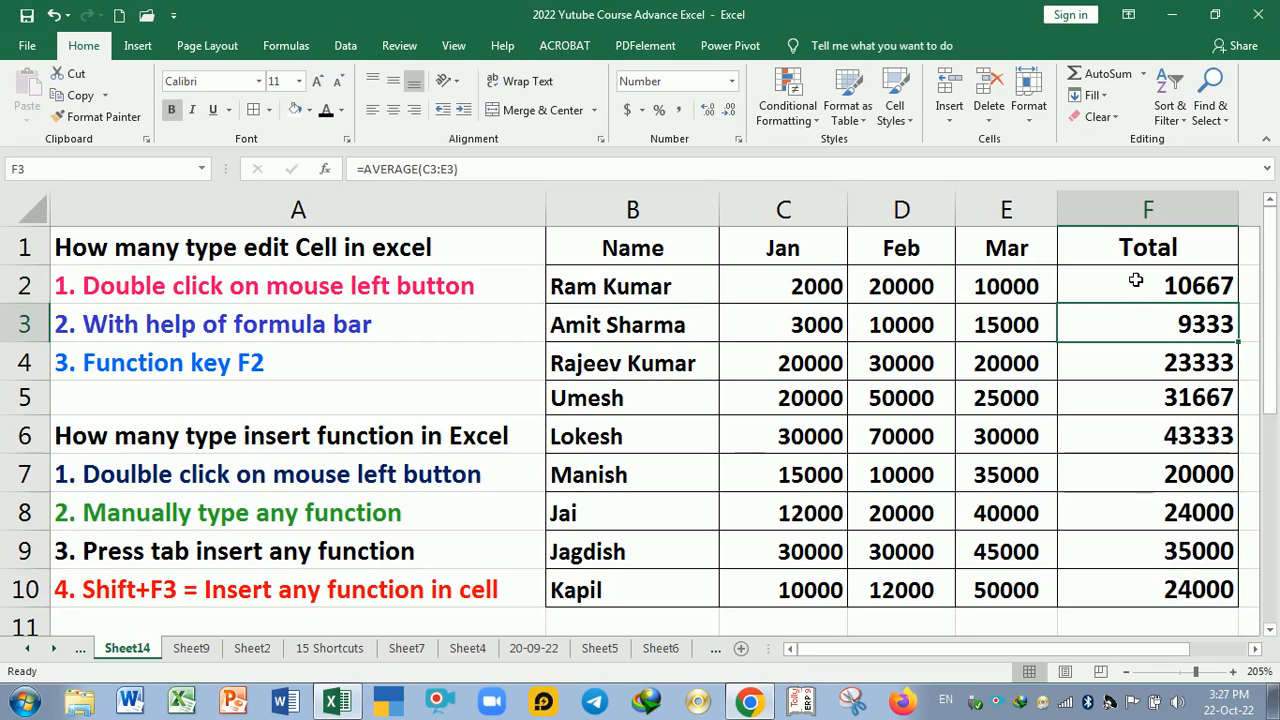
Select the averages in F2:F10 and the editing methods in A2:A4 to recap them.
drag(1134, 282, 1176, 580)
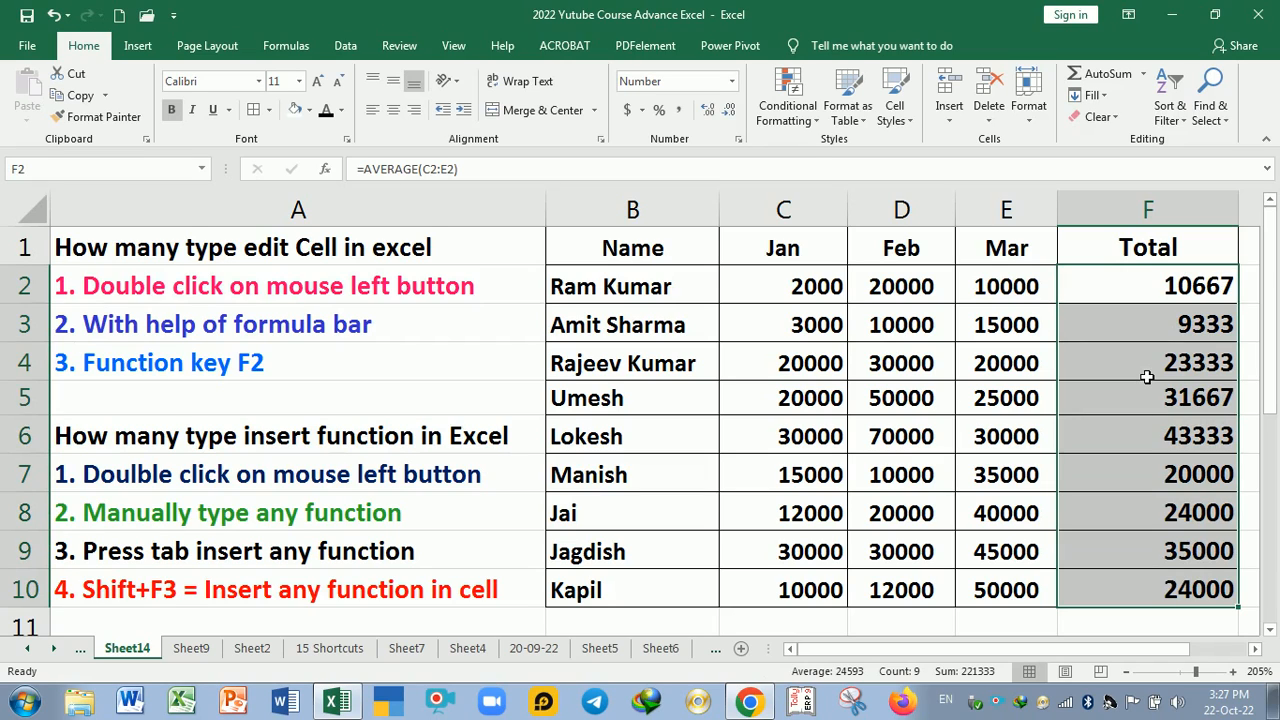
drag(164, 292, 183, 363)
click(736, 399)
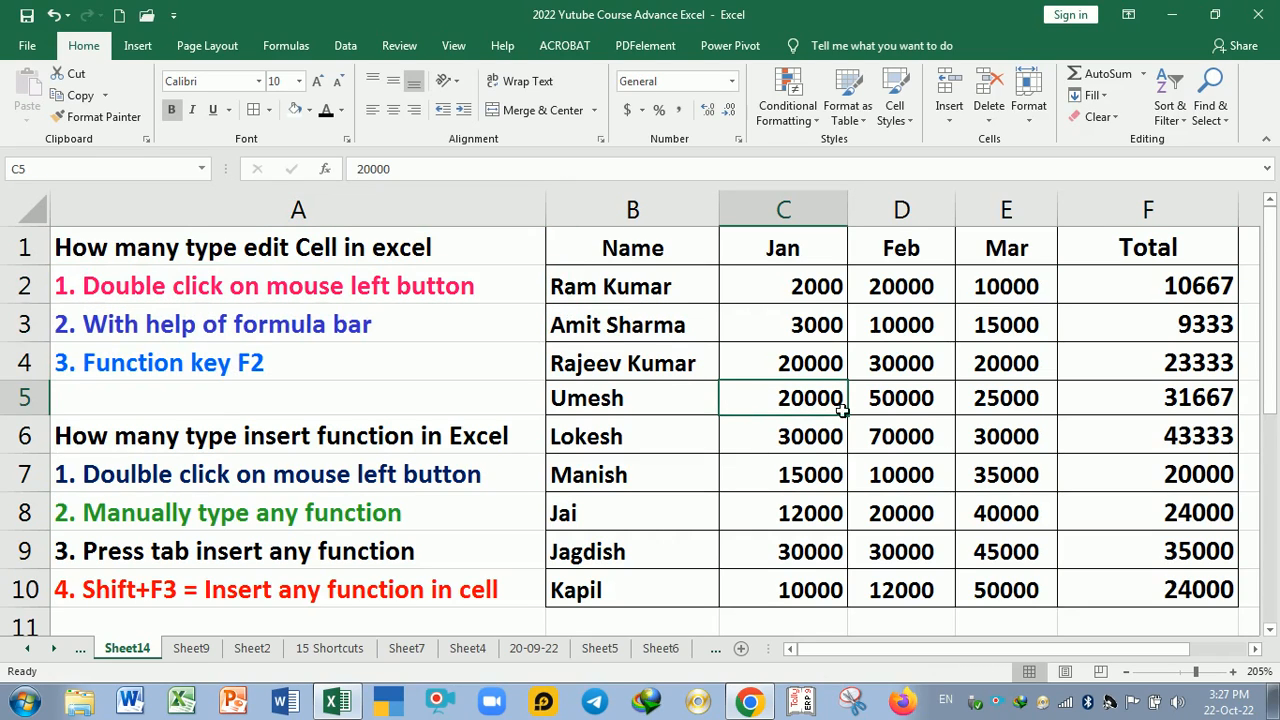